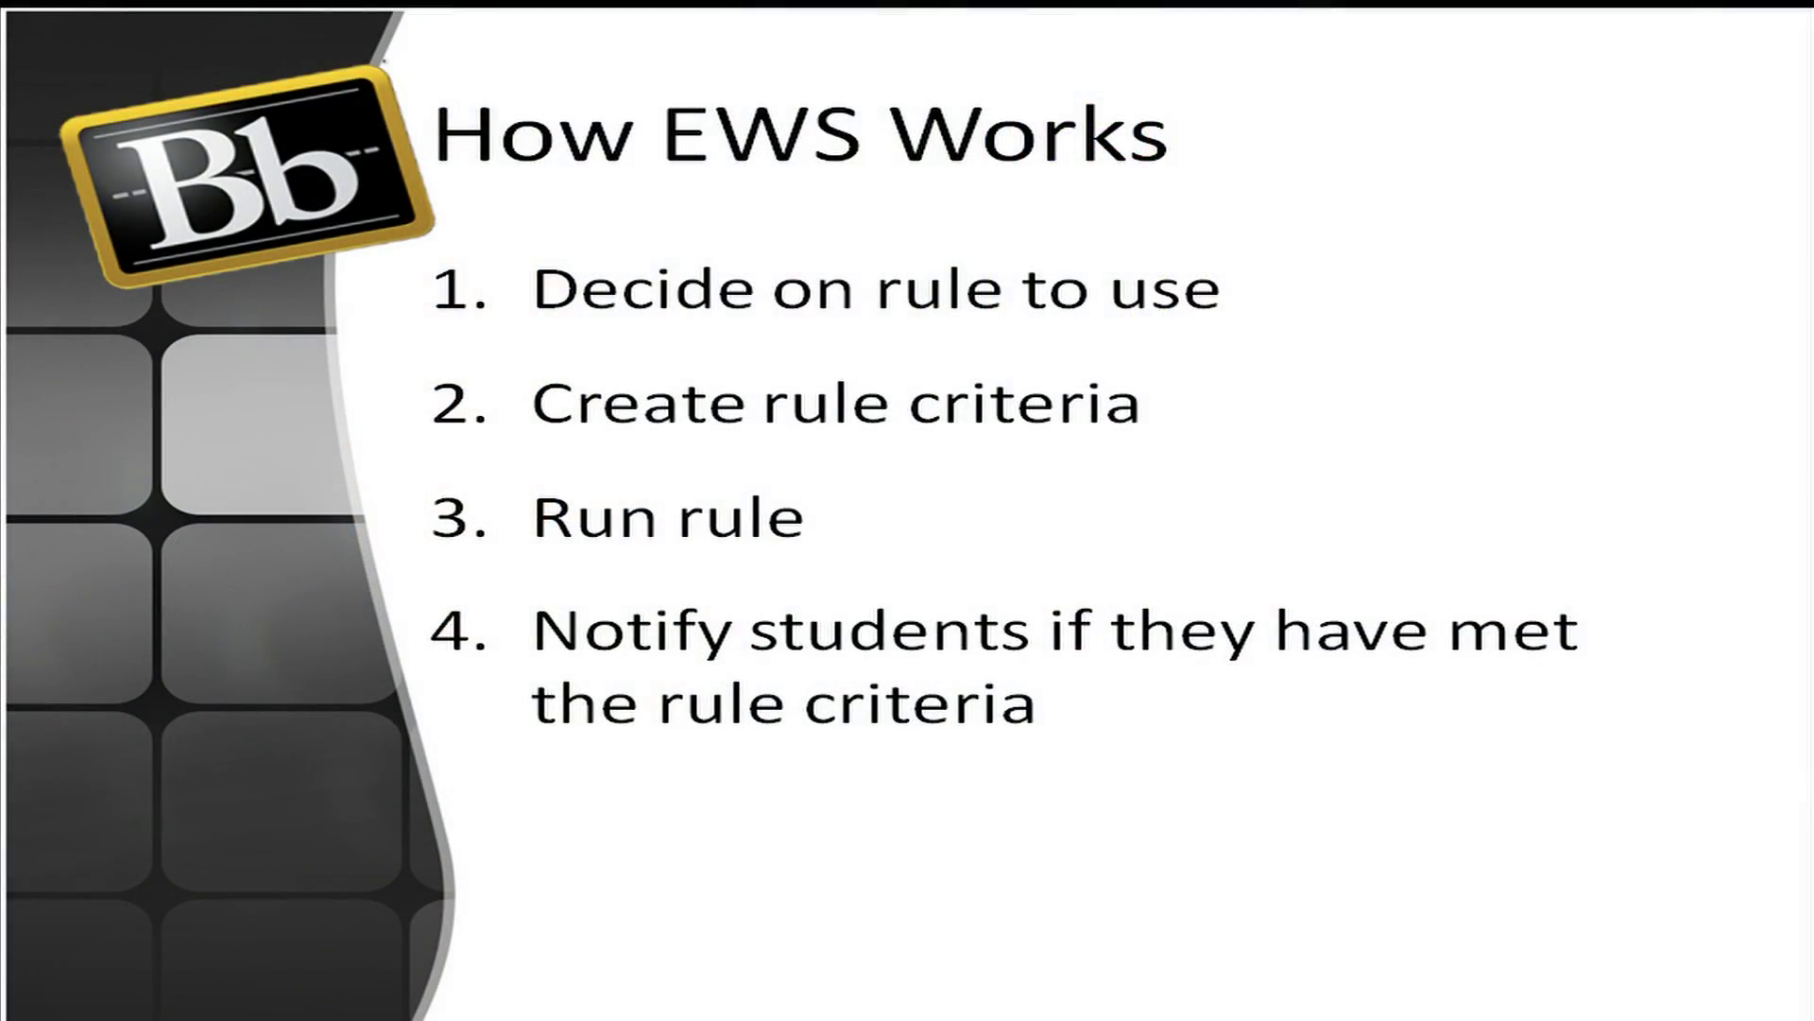
# Switch from the slideshow to the Blackboard course's Evaluation page in Firefox.
pyautogui.hotkey('alt', 'Tab')
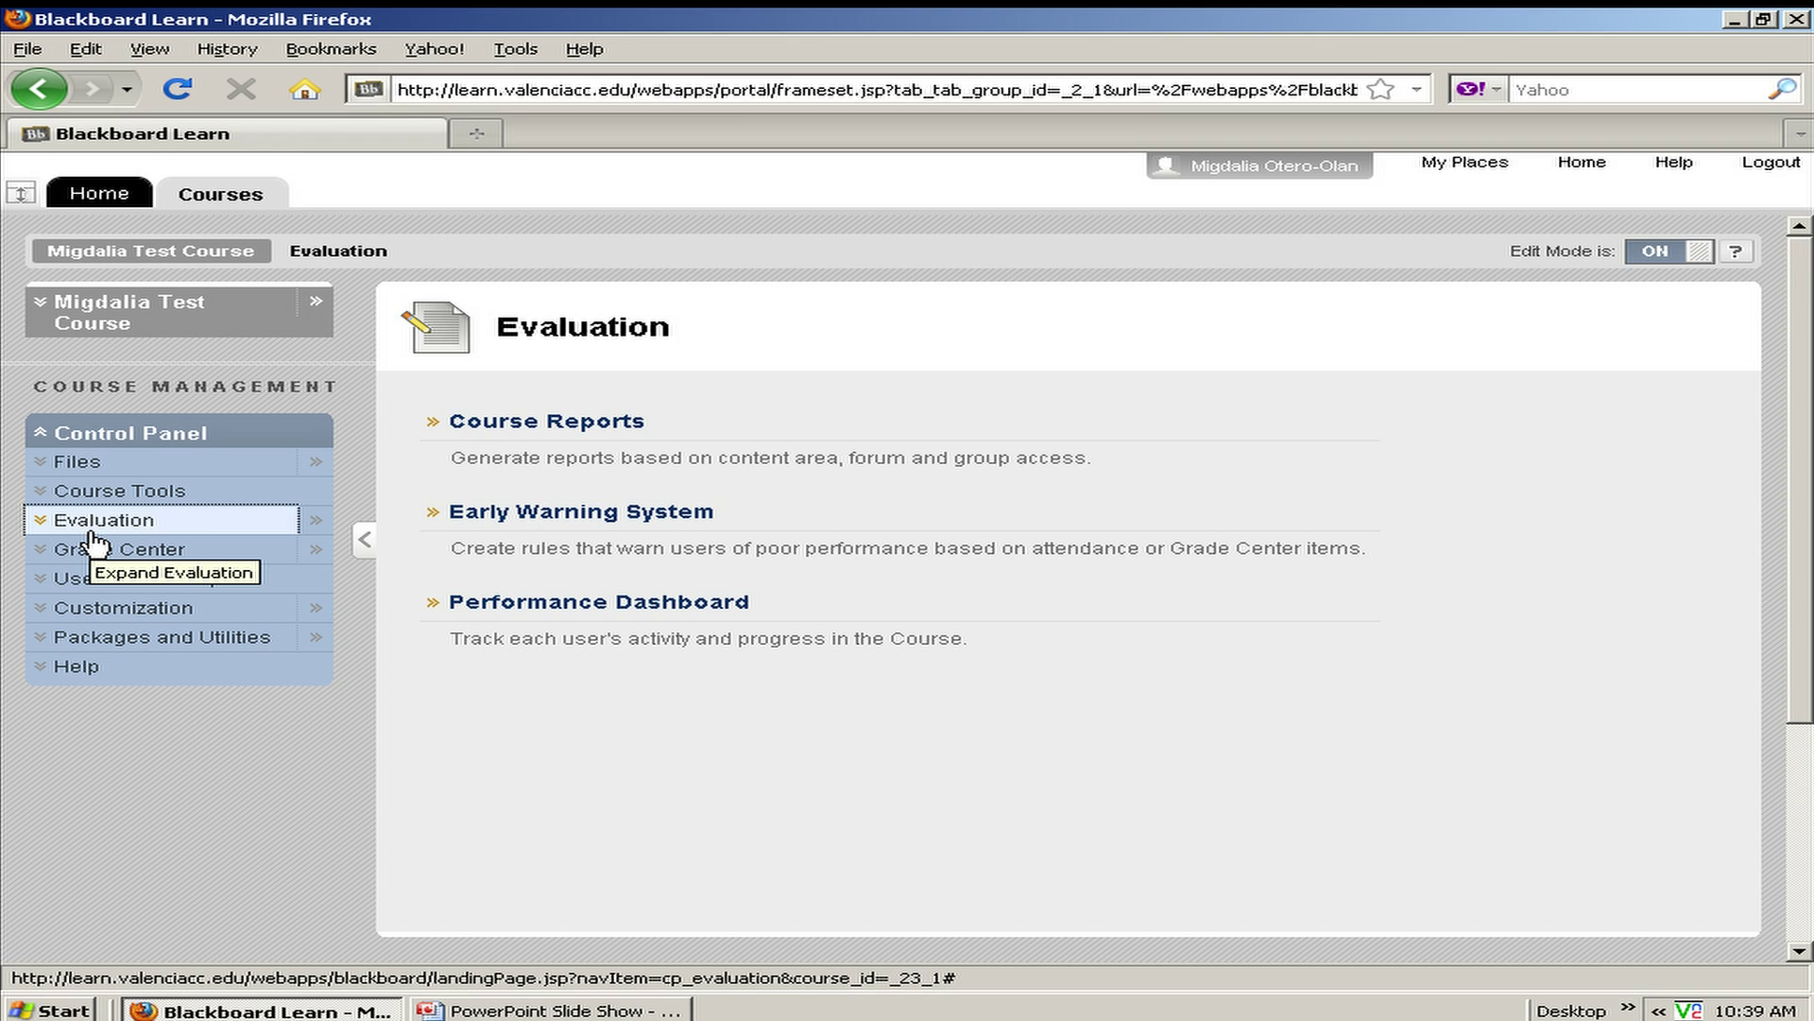
# Open the Early Warning System, review the Test 1 Low Scores rule, and list the creatable rule types.
pyautogui.click(525, 515)
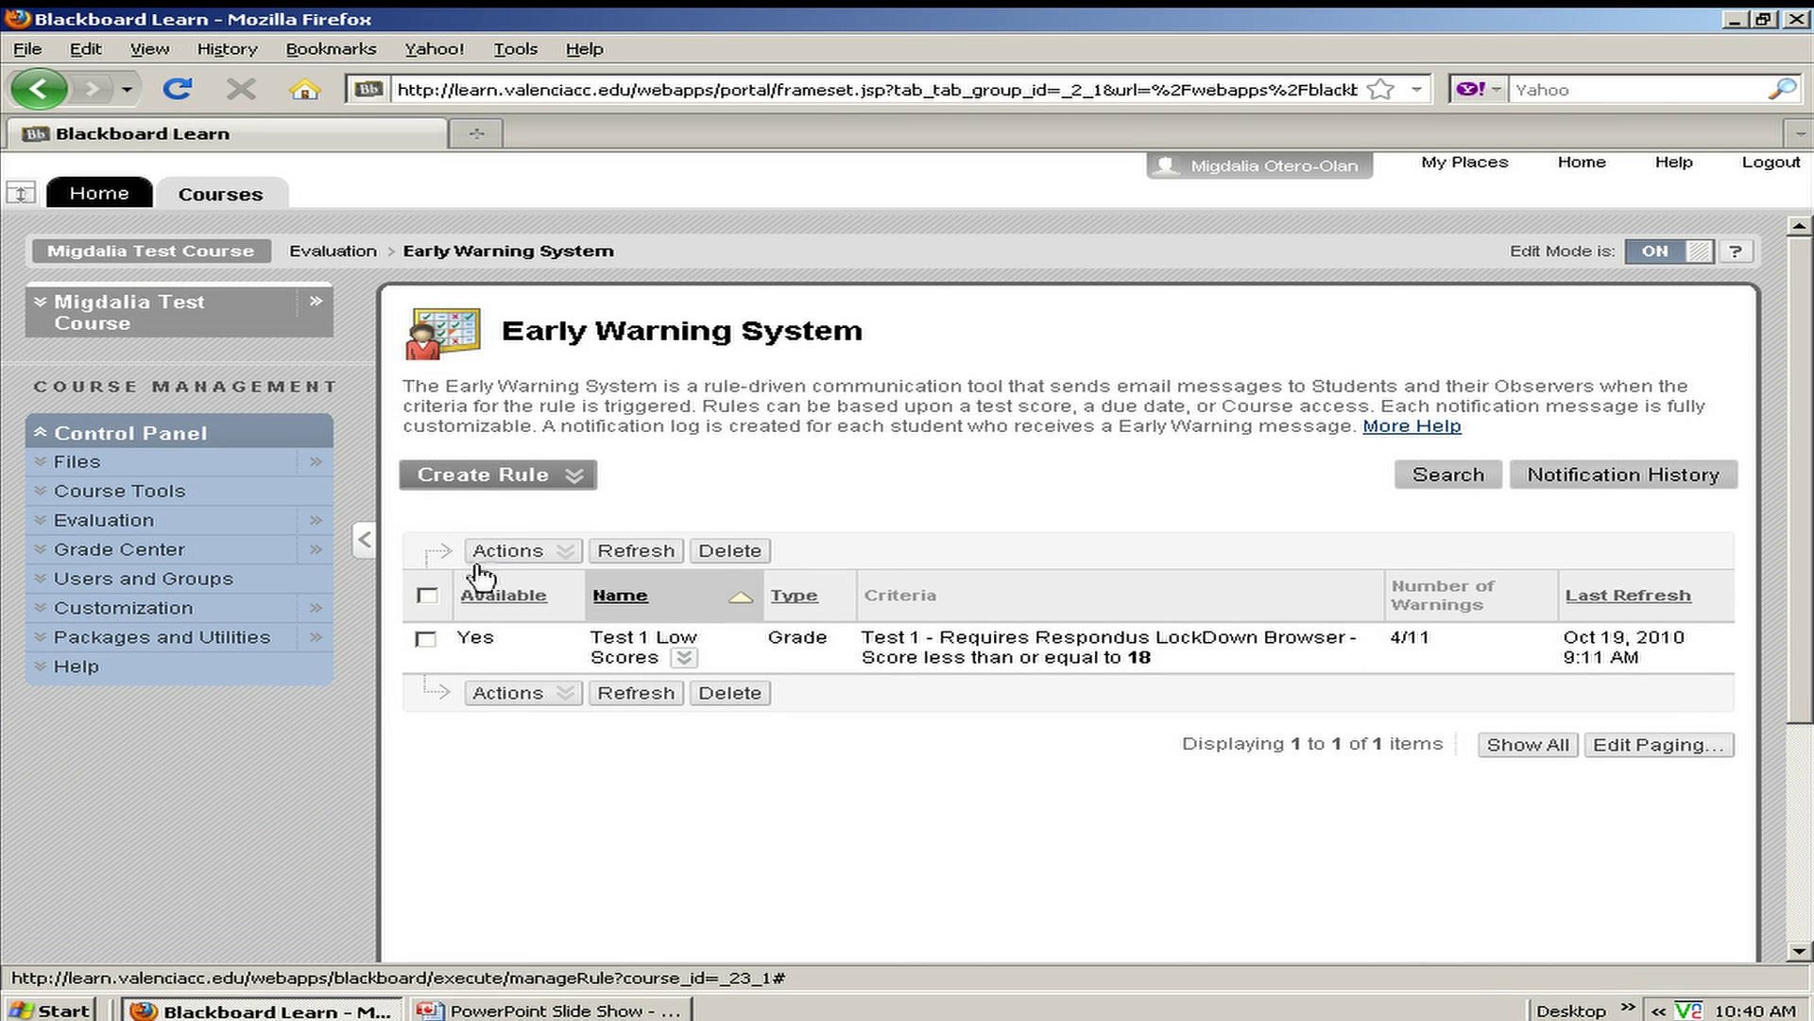
pyautogui.click(501, 551)
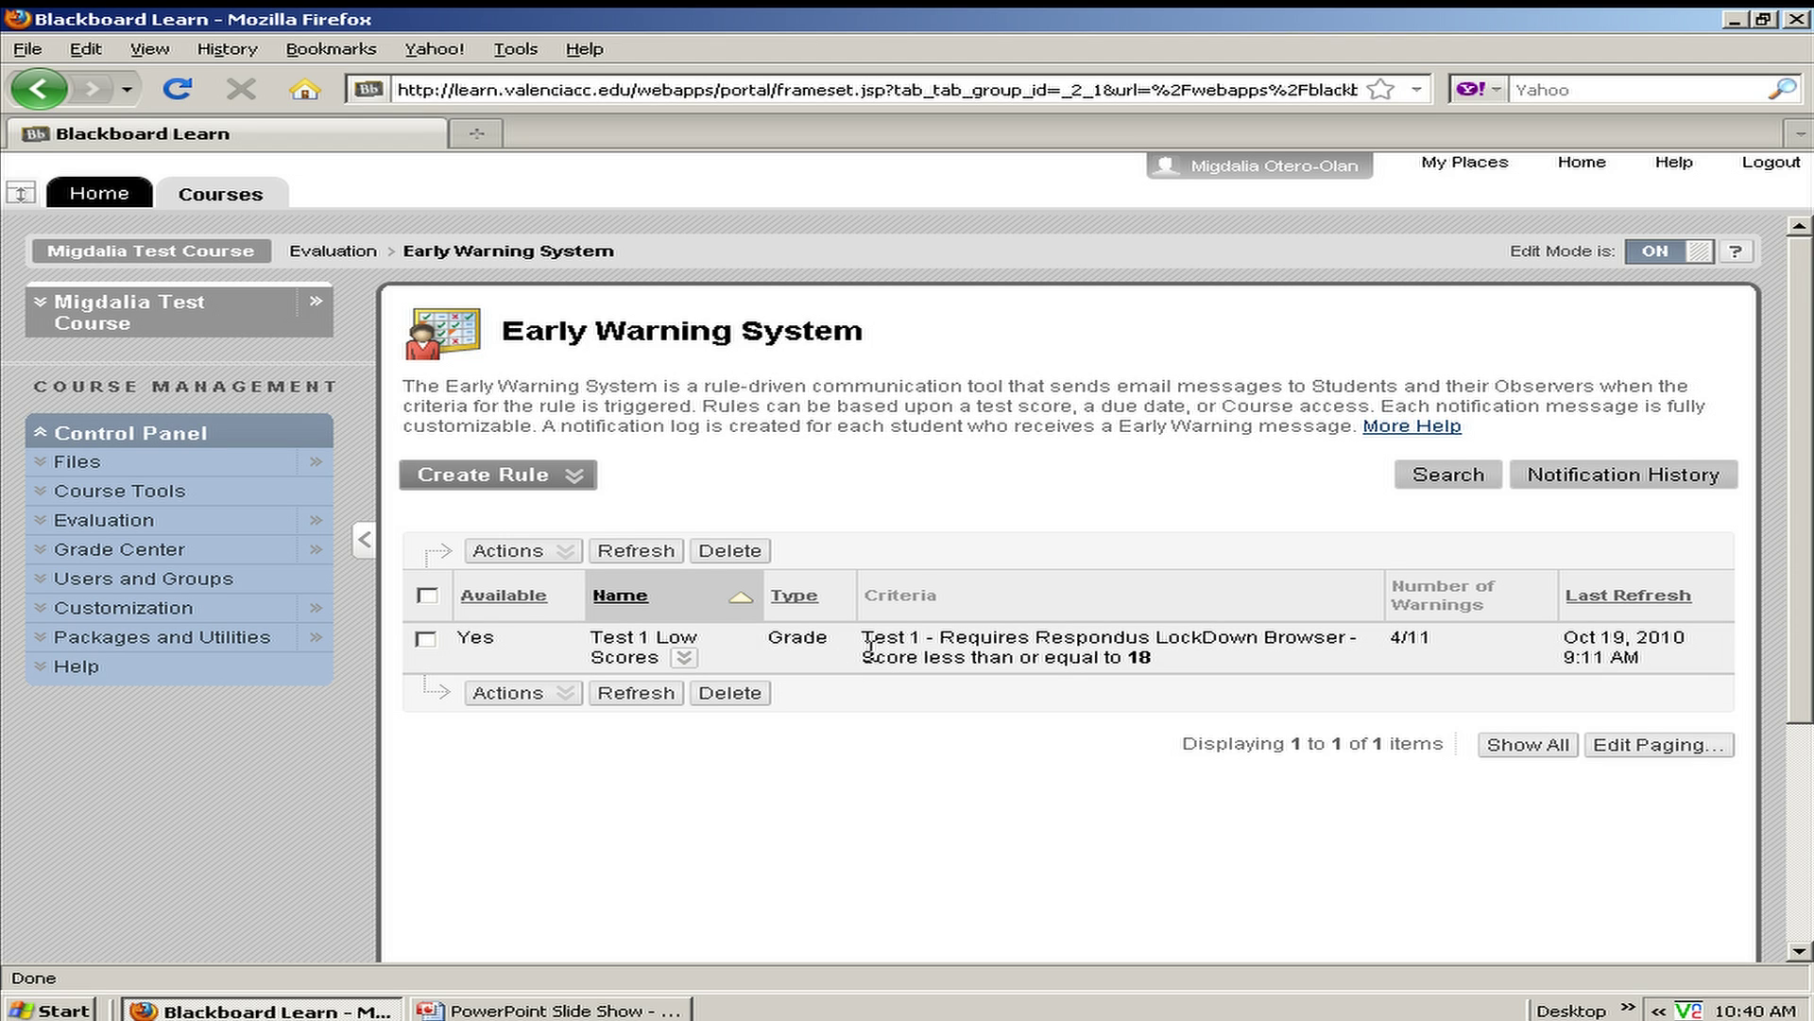
pyautogui.moveTo(855, 664); pyautogui.dragTo(1103, 667)
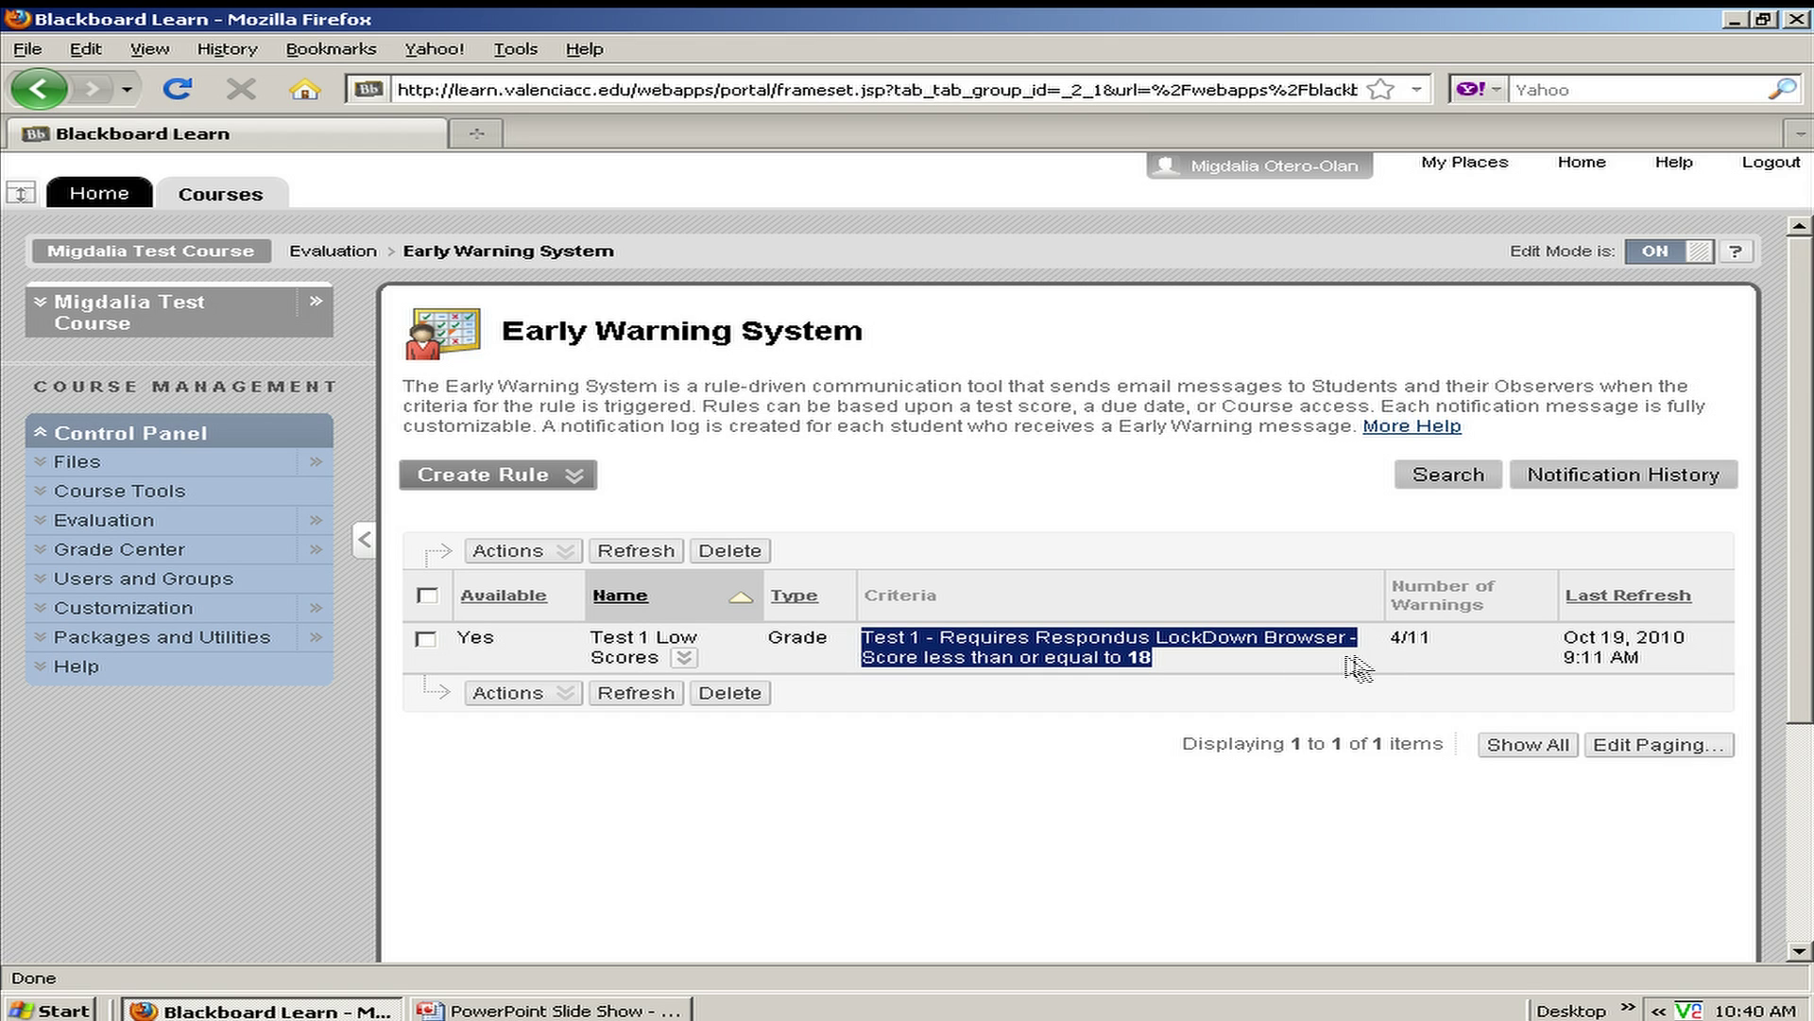
pyautogui.moveTo(1561, 638); pyautogui.dragTo(1645, 635)
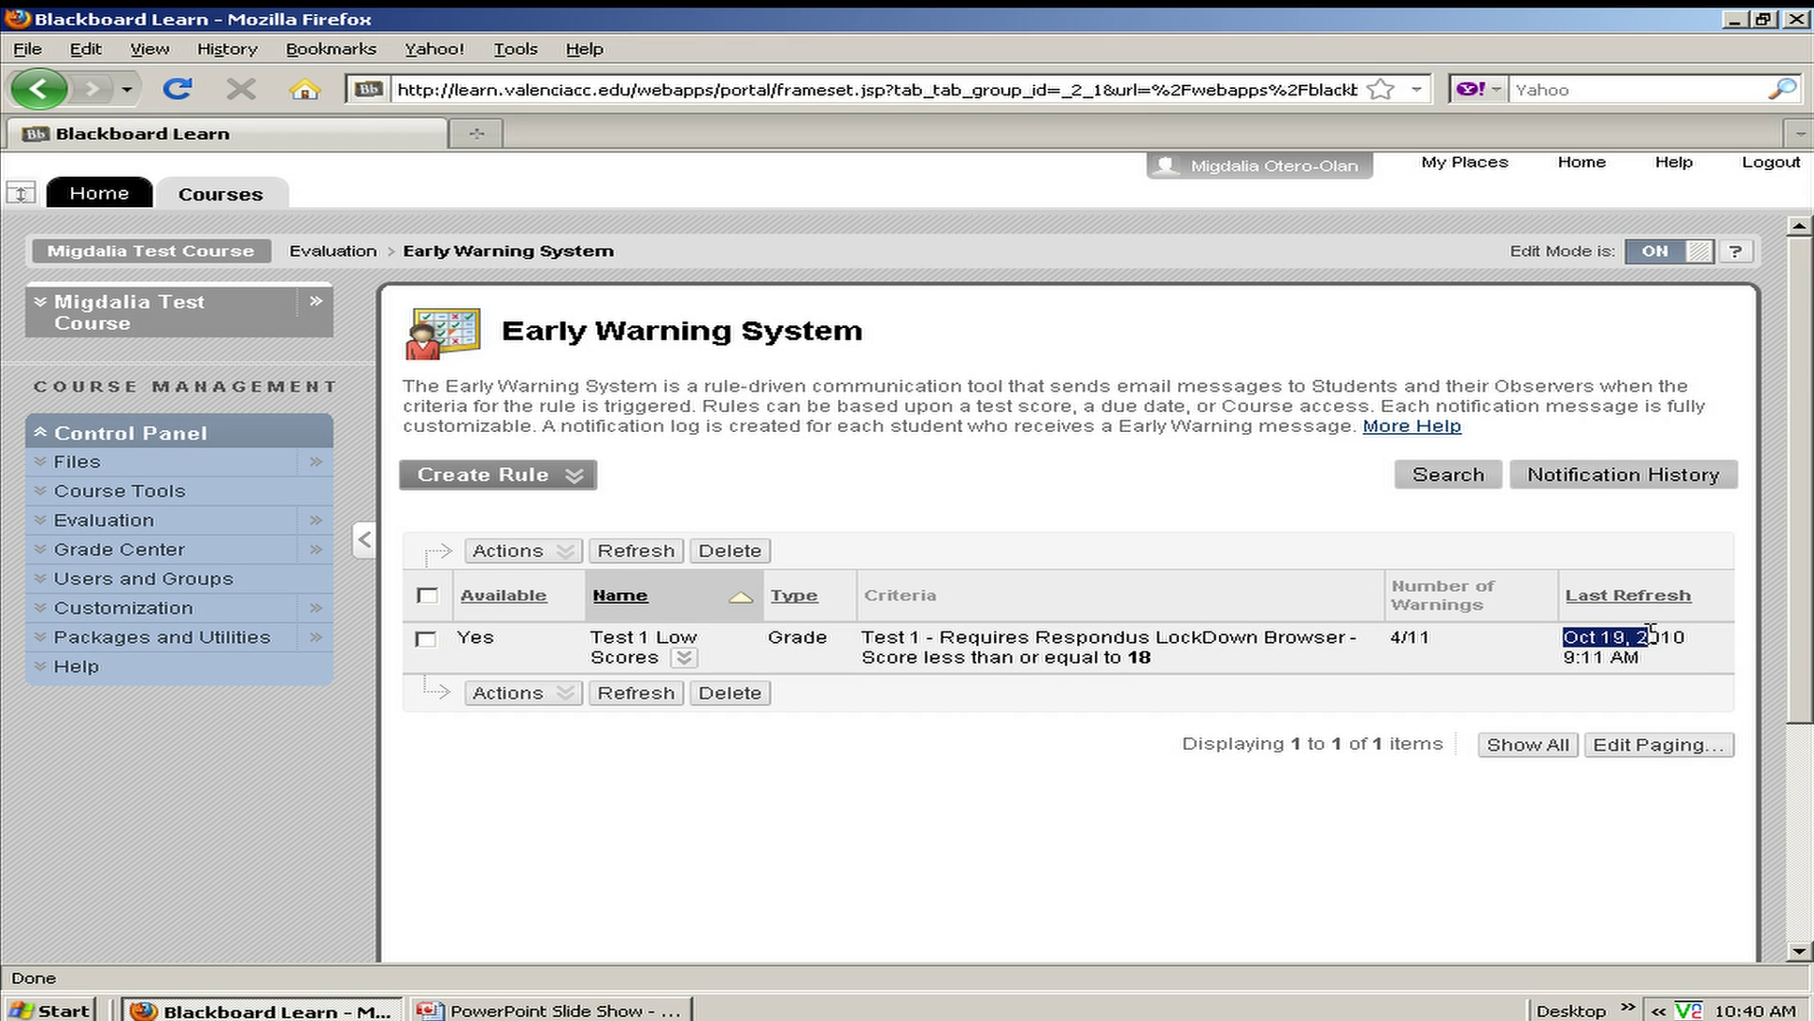
pyautogui.click(546, 475)
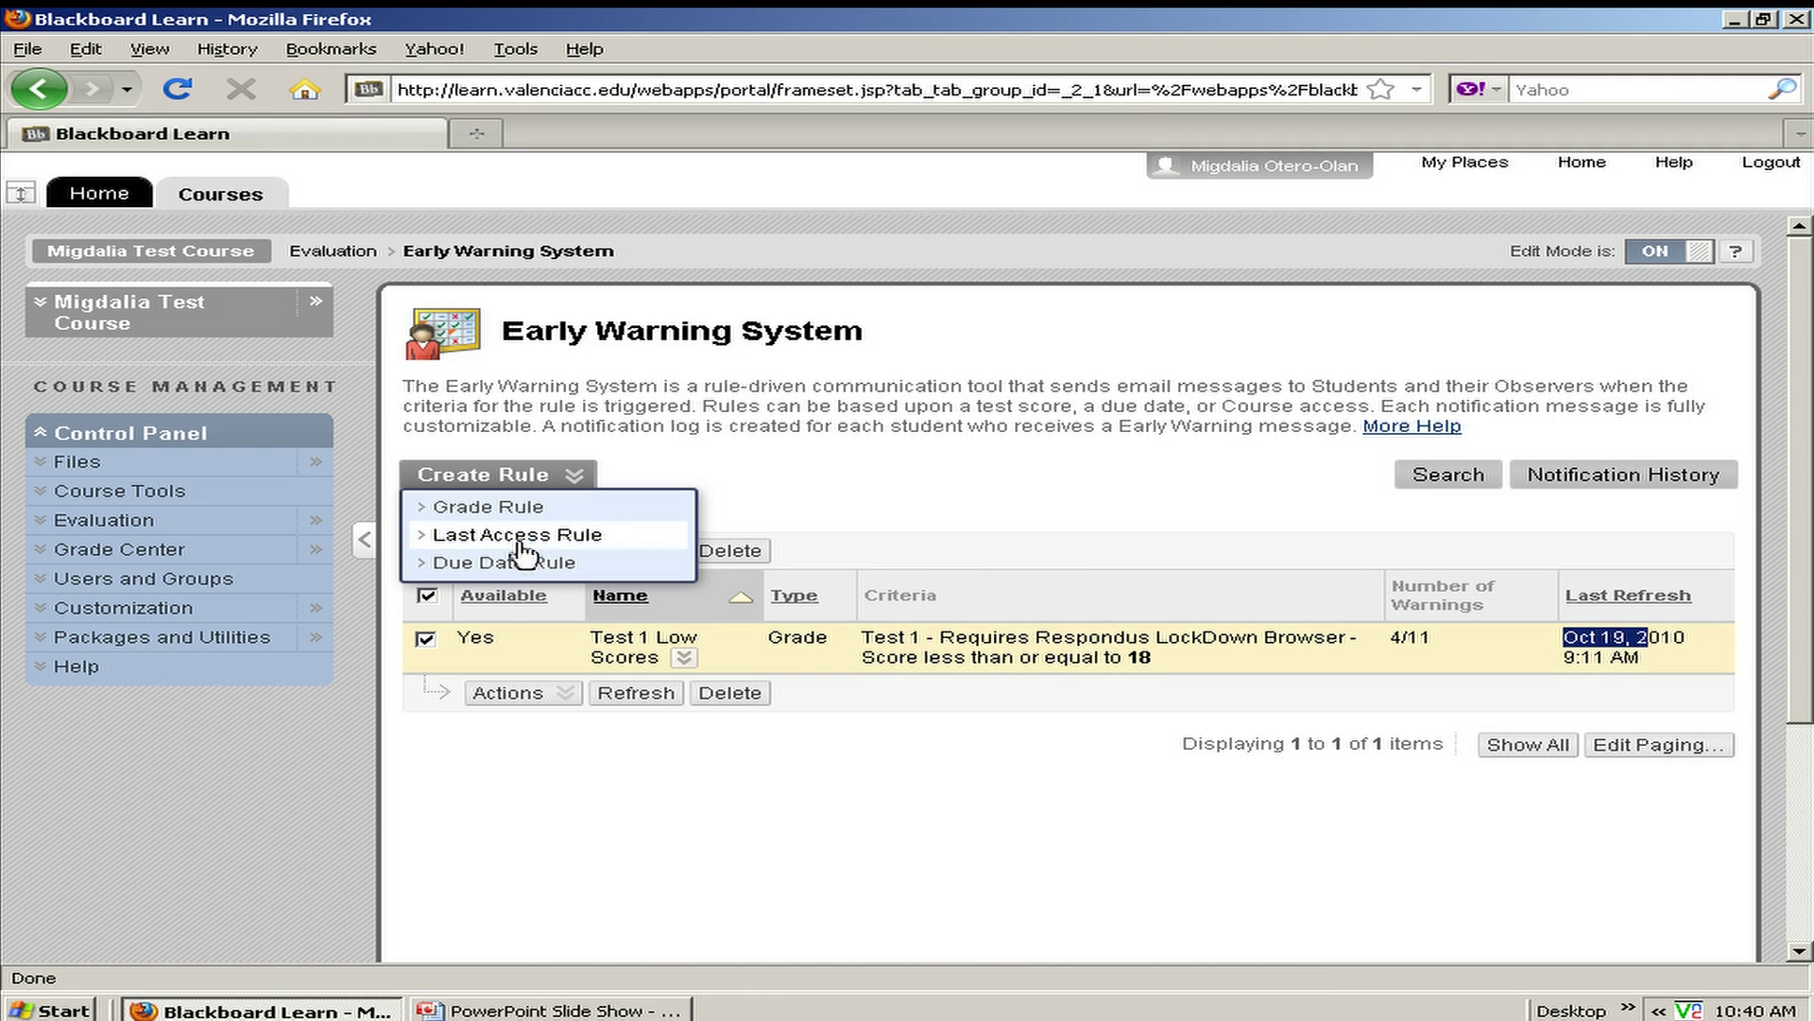
# Create Due Date rule 'Assignment 1' on Sample EDU Assignment (10/15/10), flagging last attempts later than due.
pyautogui.click(510, 567)
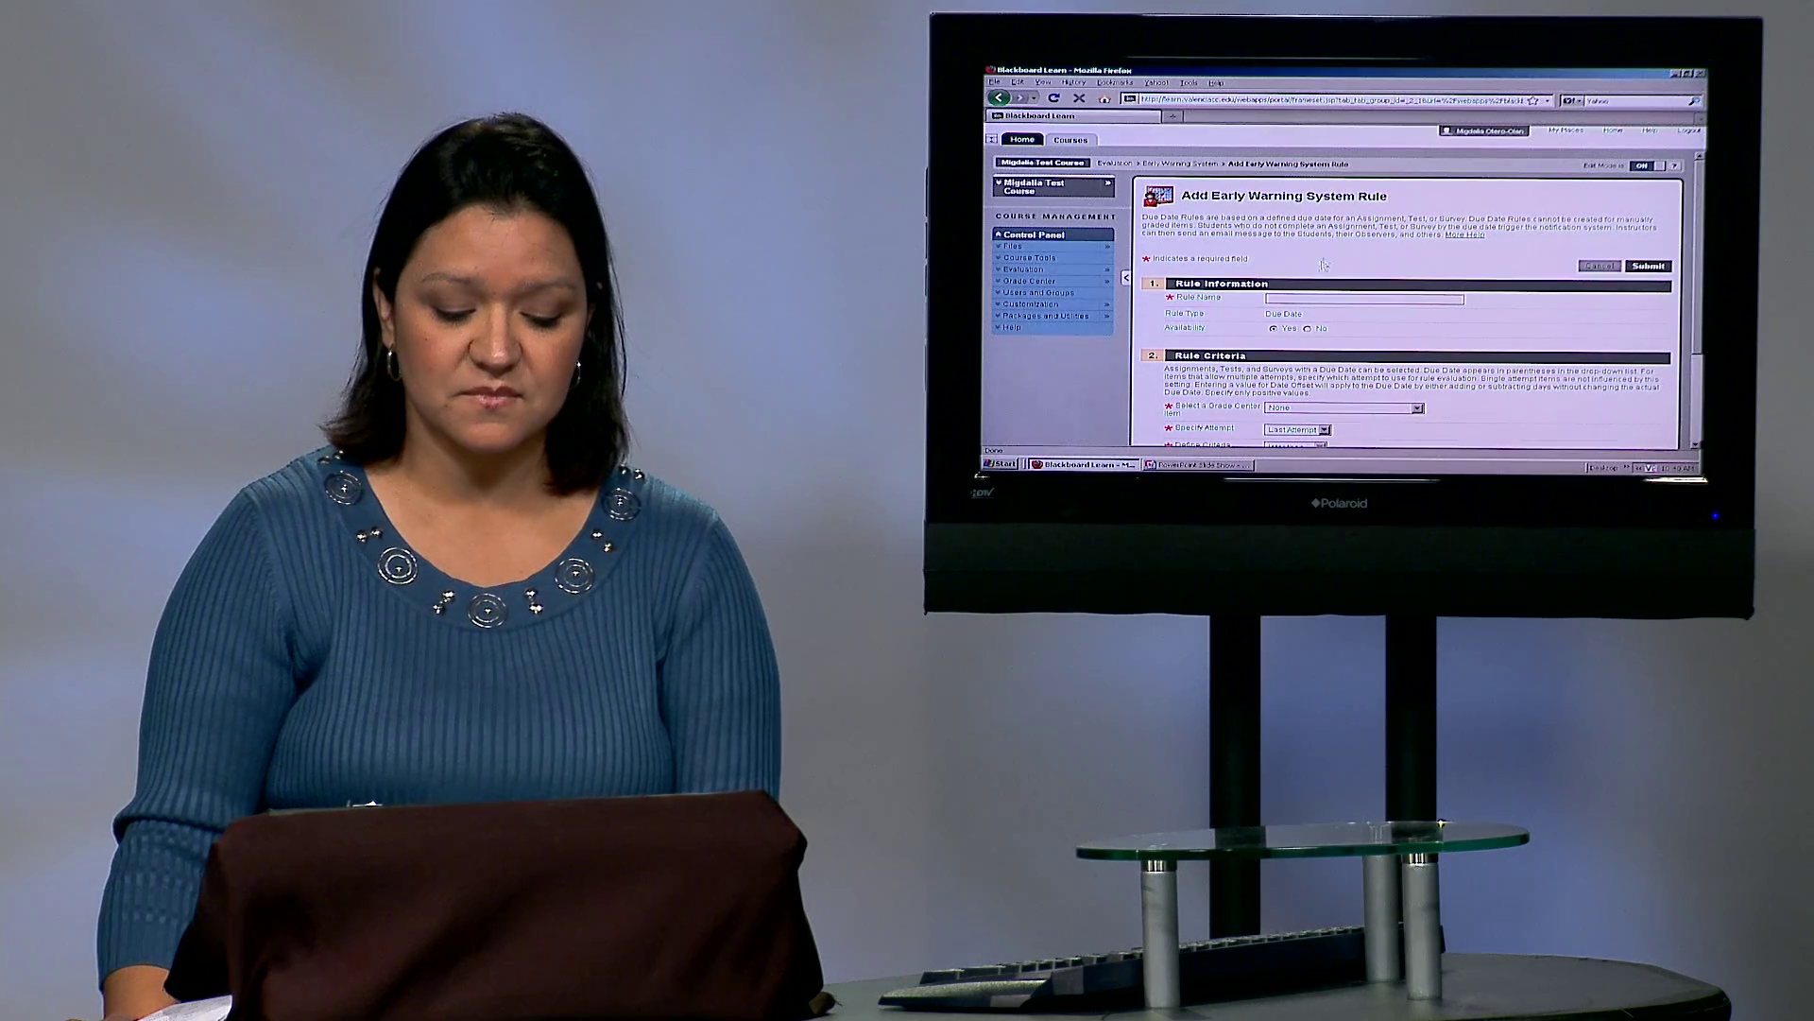
pyautogui.click(768, 587)
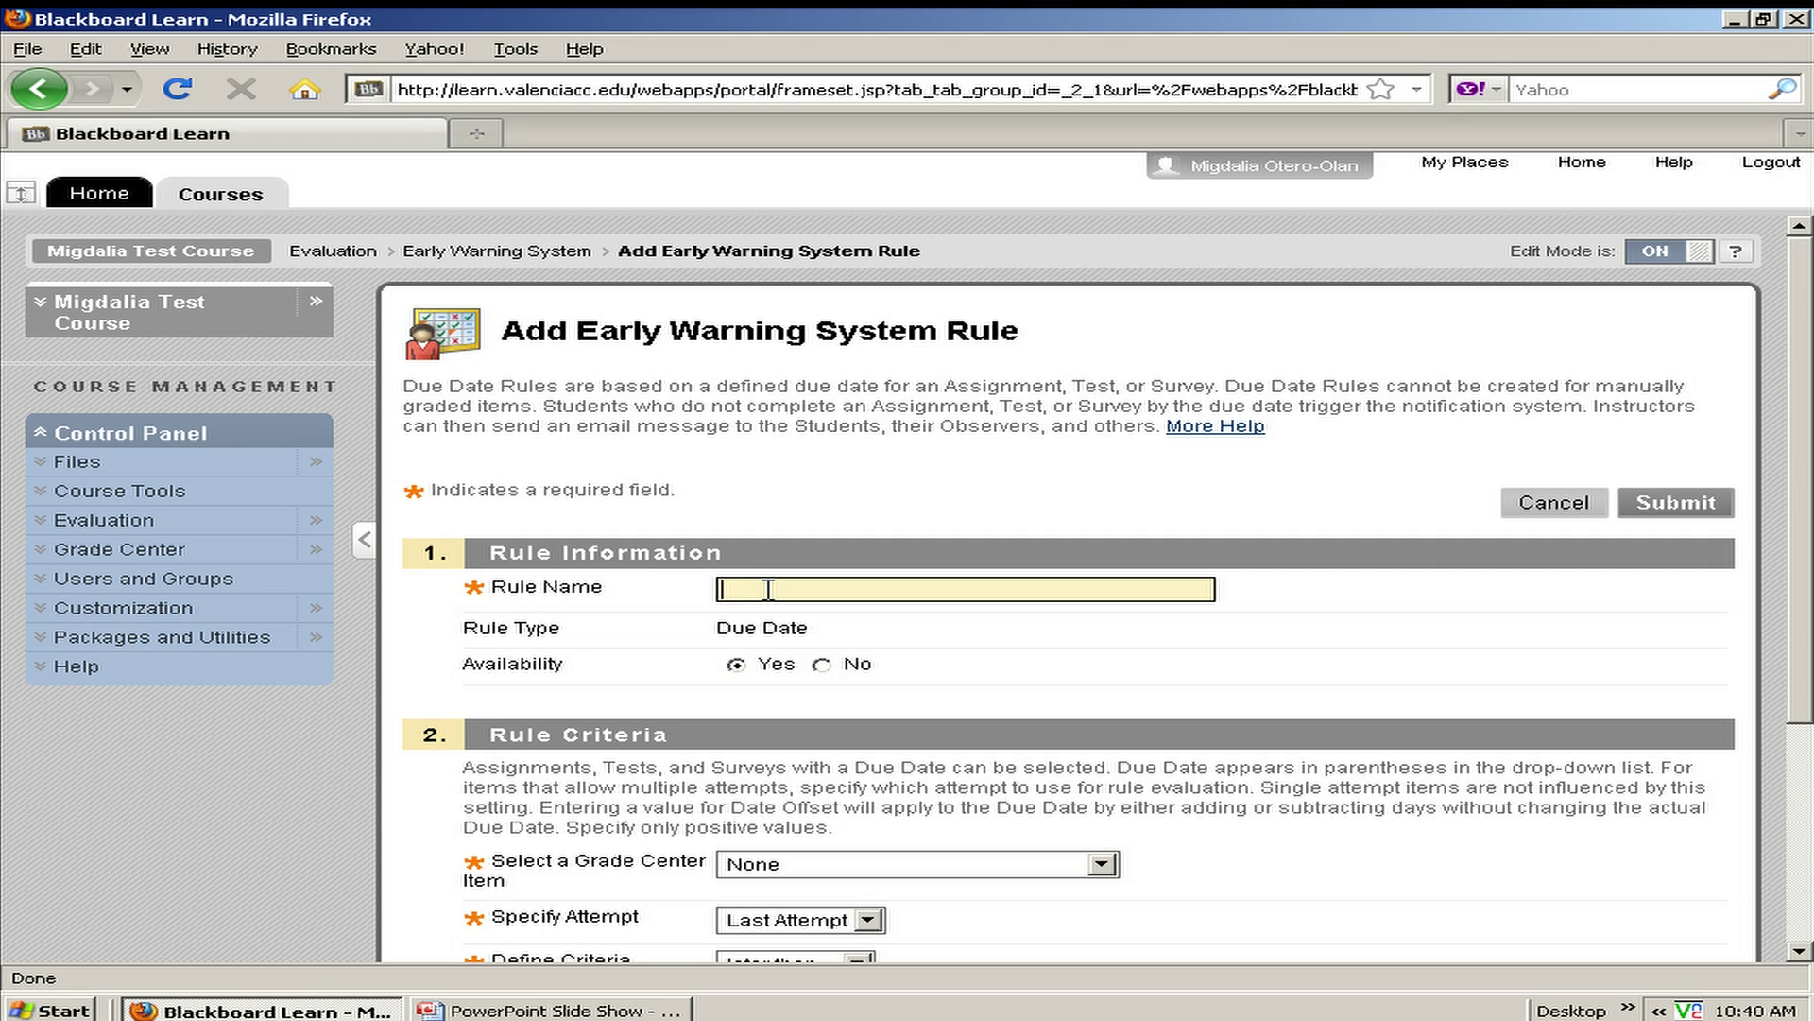
pyautogui.write('Assignment 1')
pyautogui.scroll(-3, 671, 661)
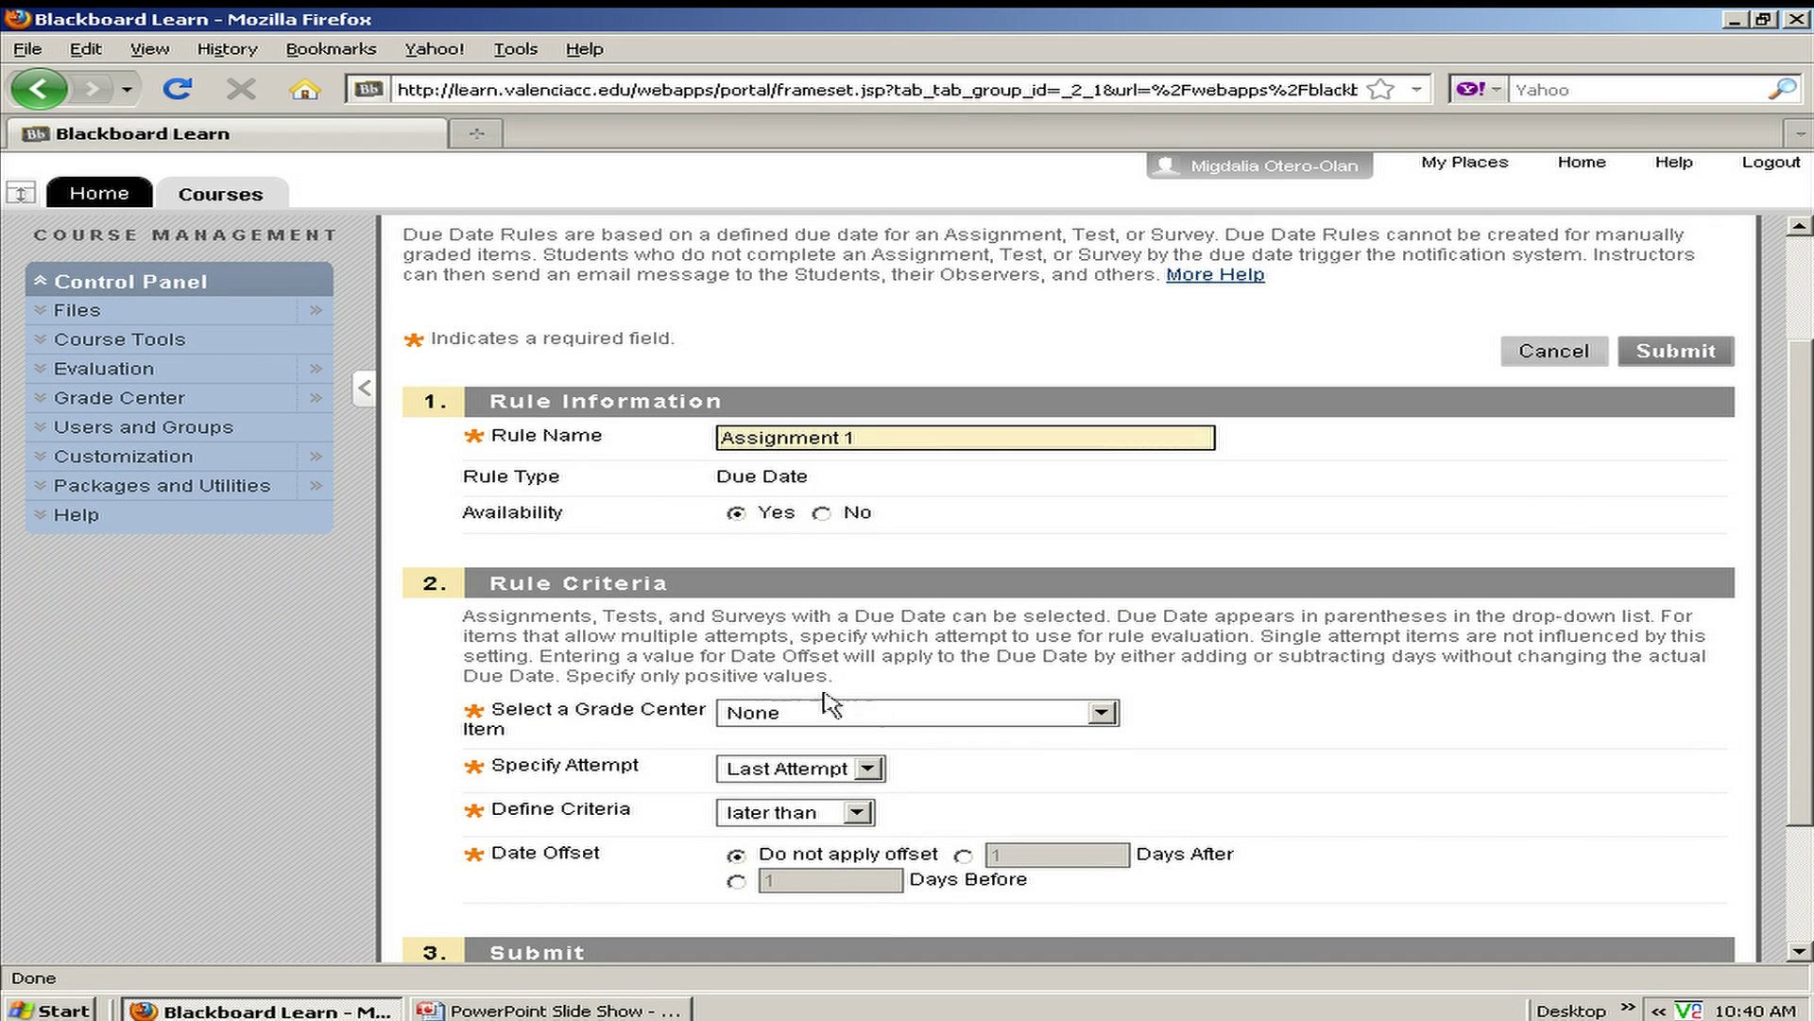
pyautogui.click(1102, 713)
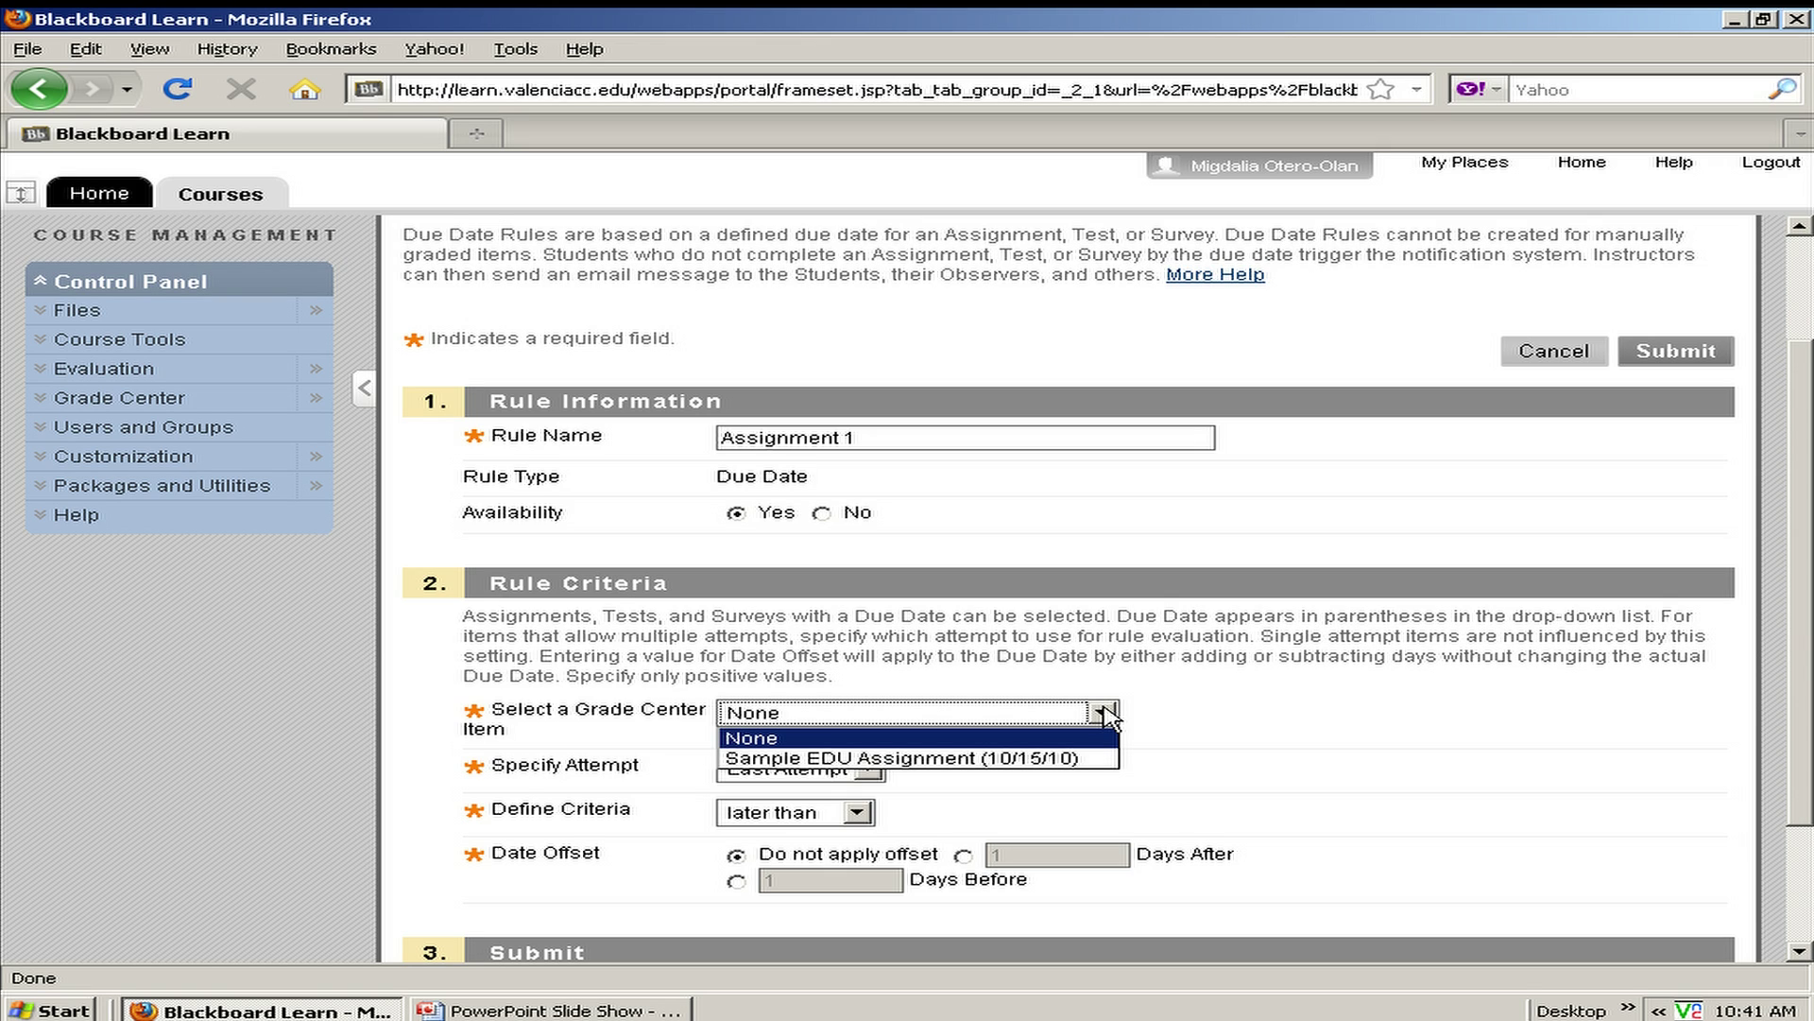
pyautogui.click(1077, 759)
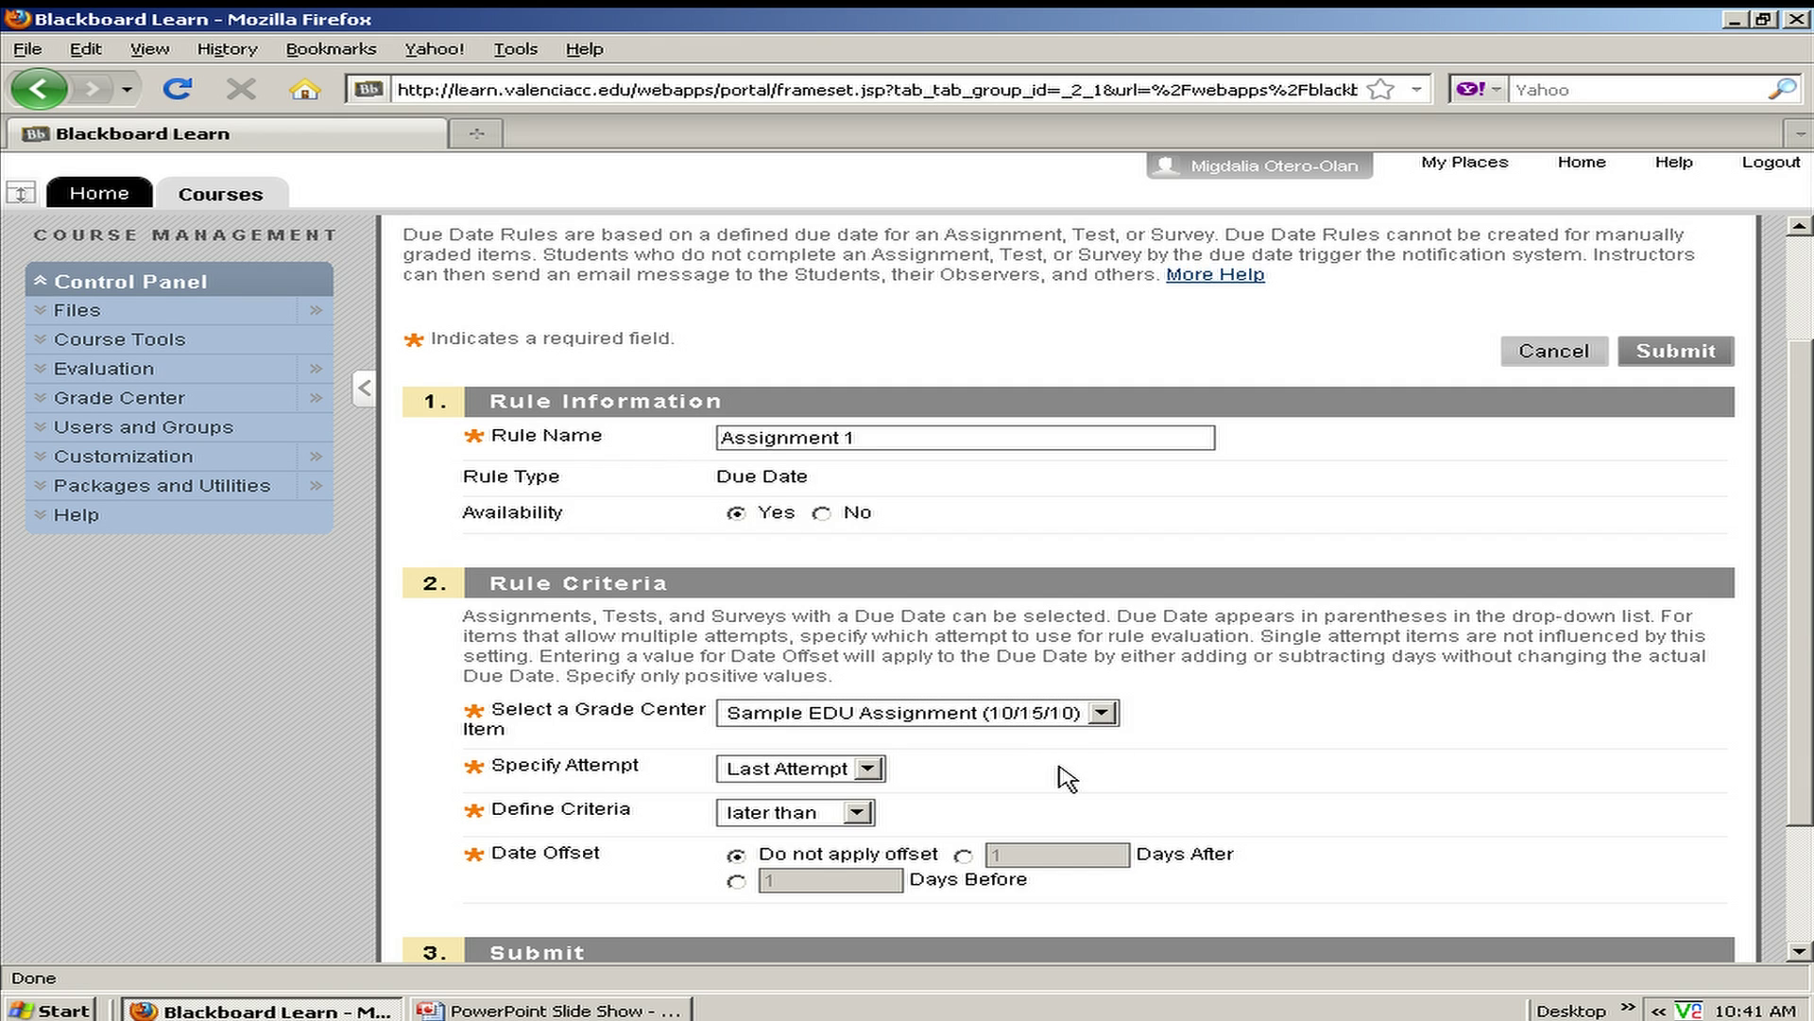
pyautogui.scroll(-3, 1068, 777)
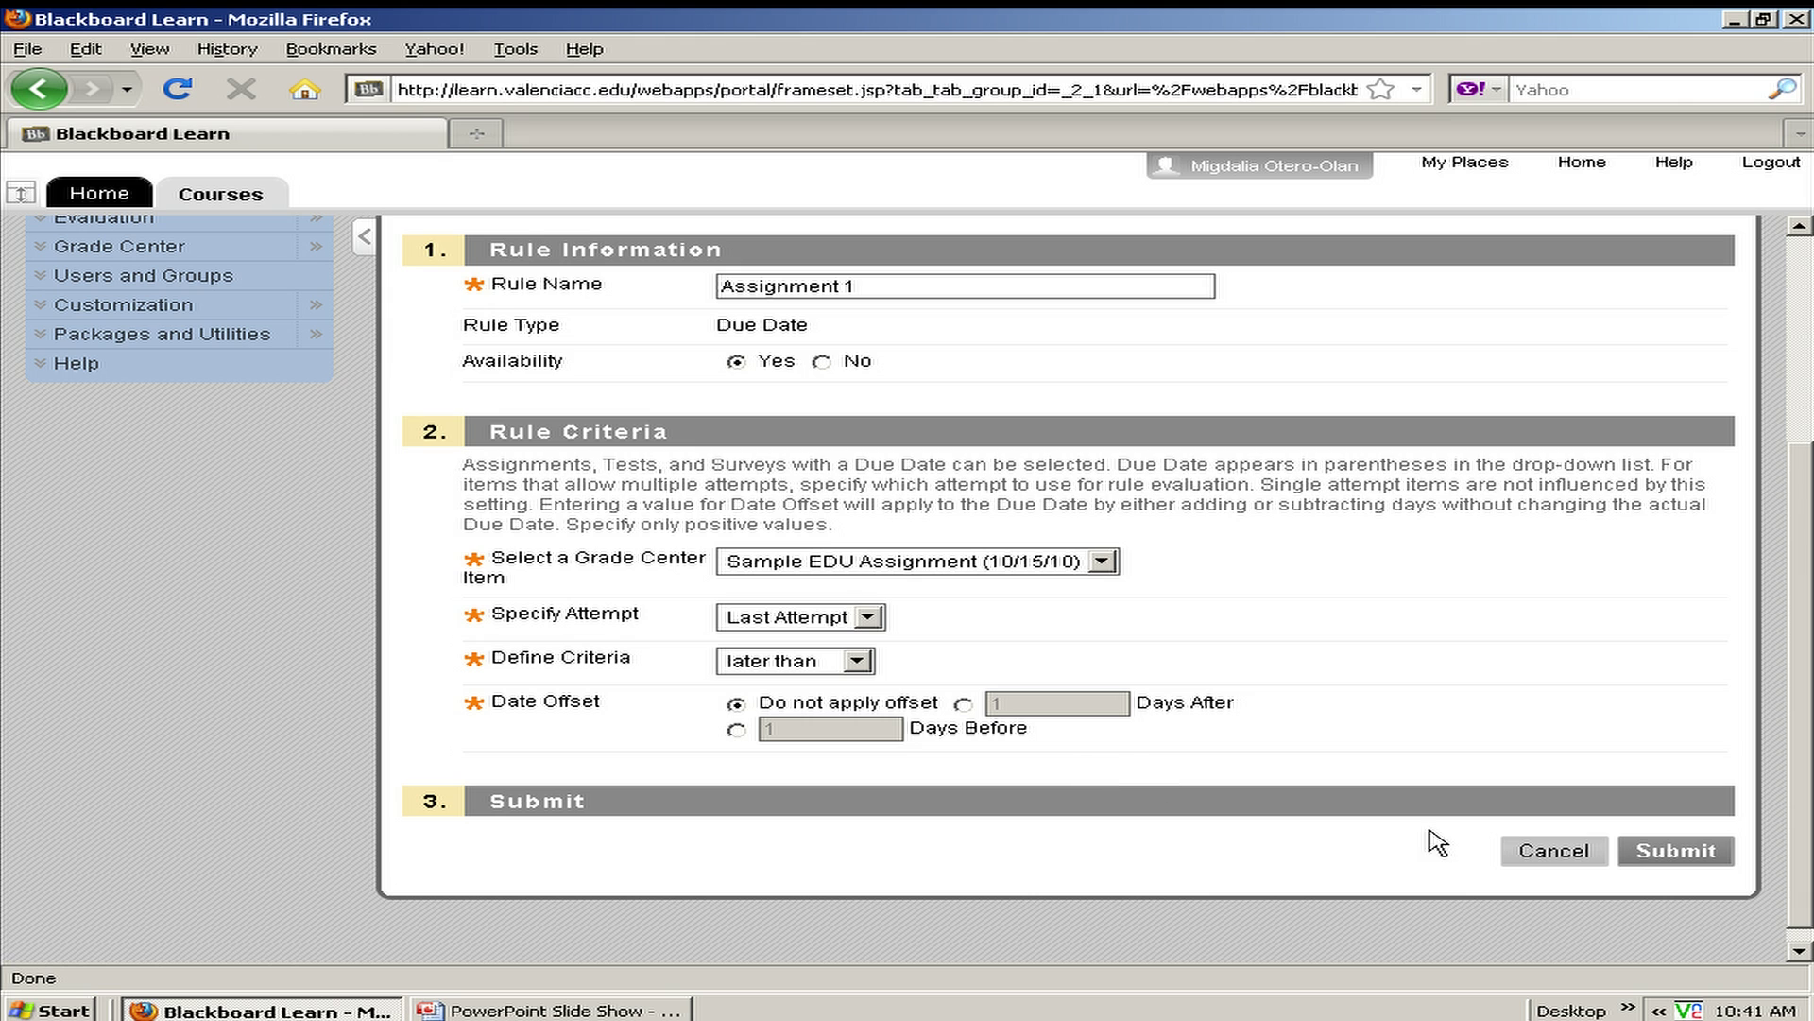
pyautogui.click(1677, 852)
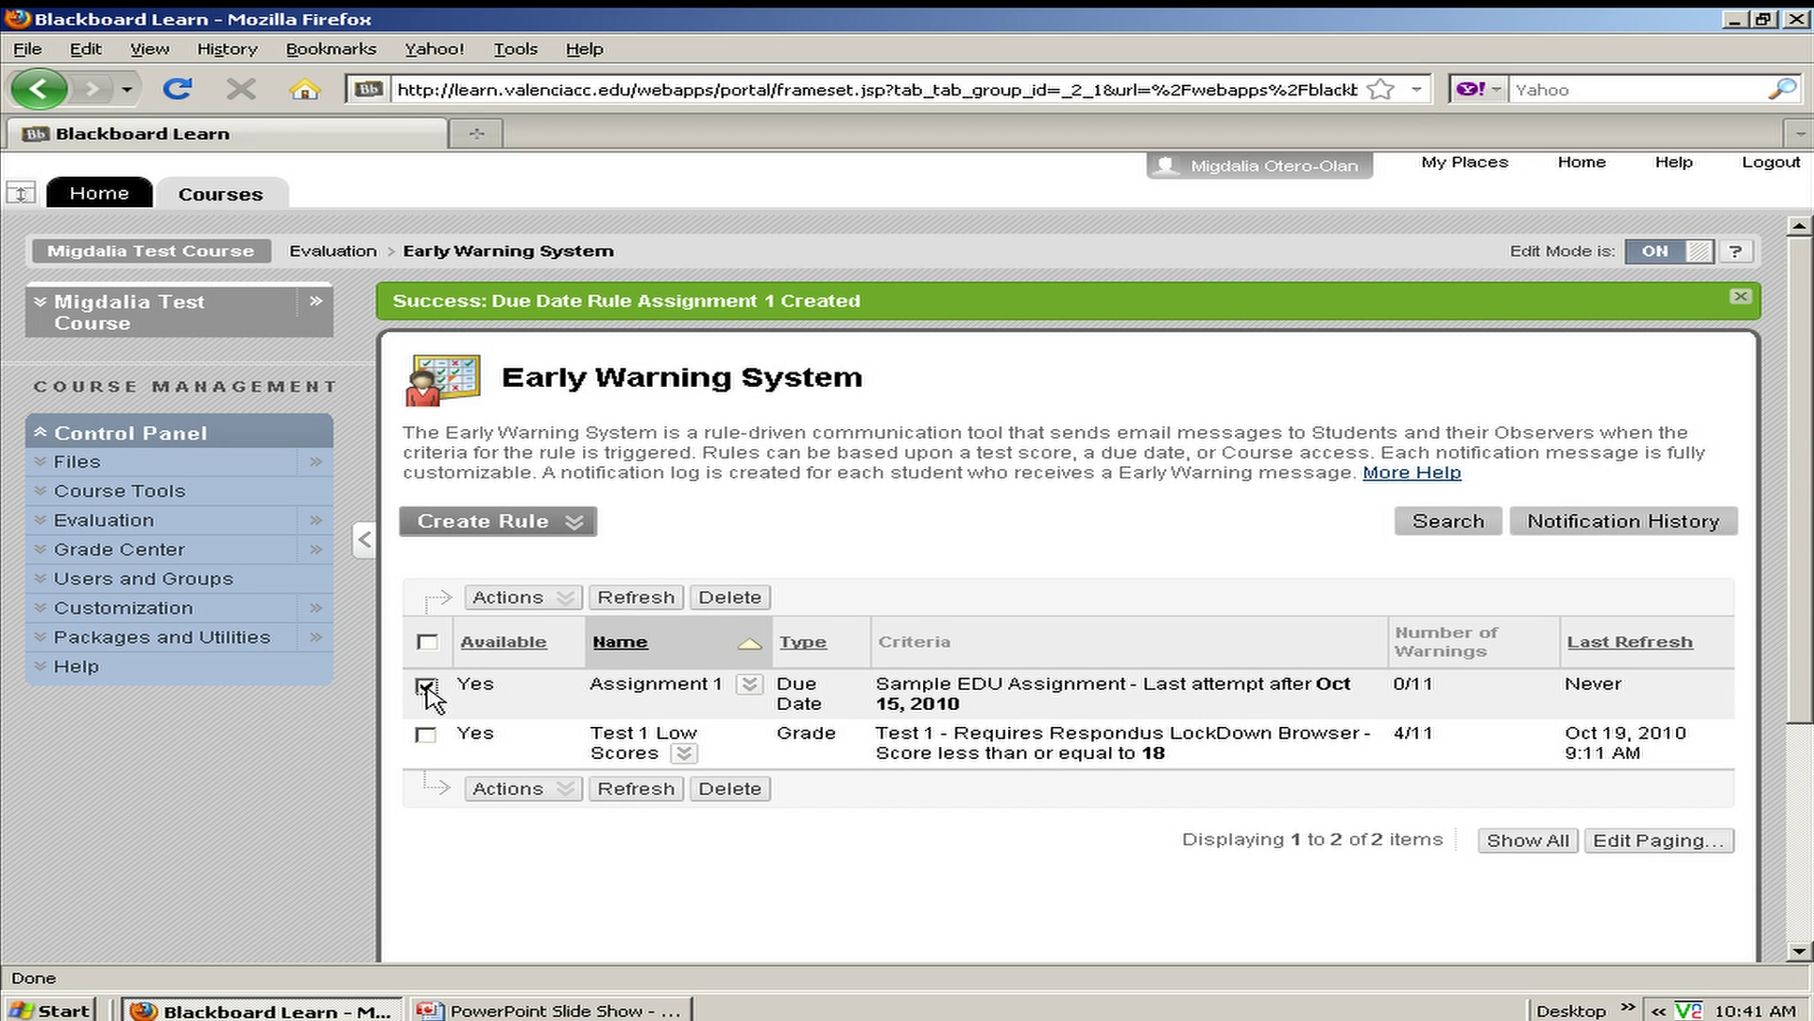
# Refresh the Assignment 1 rule for all users, bringing it to 10/11 warnings.
pyautogui.click(628, 806)
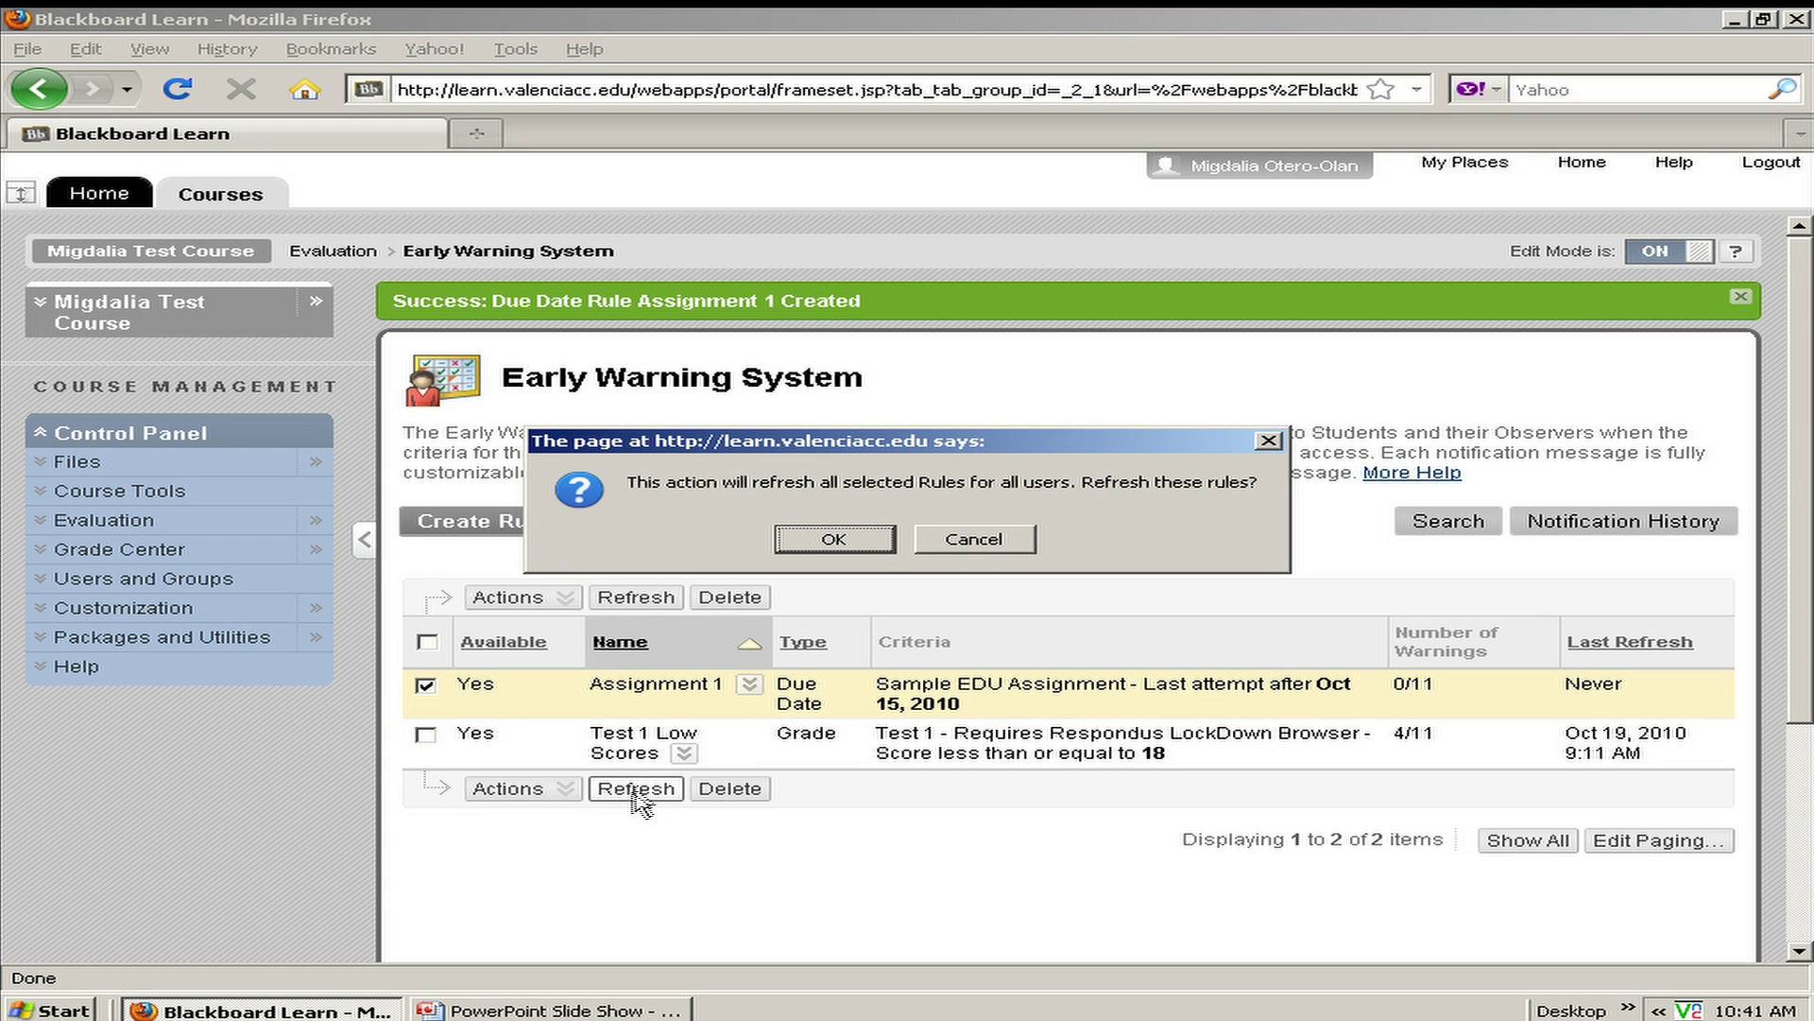
pyautogui.click(858, 540)
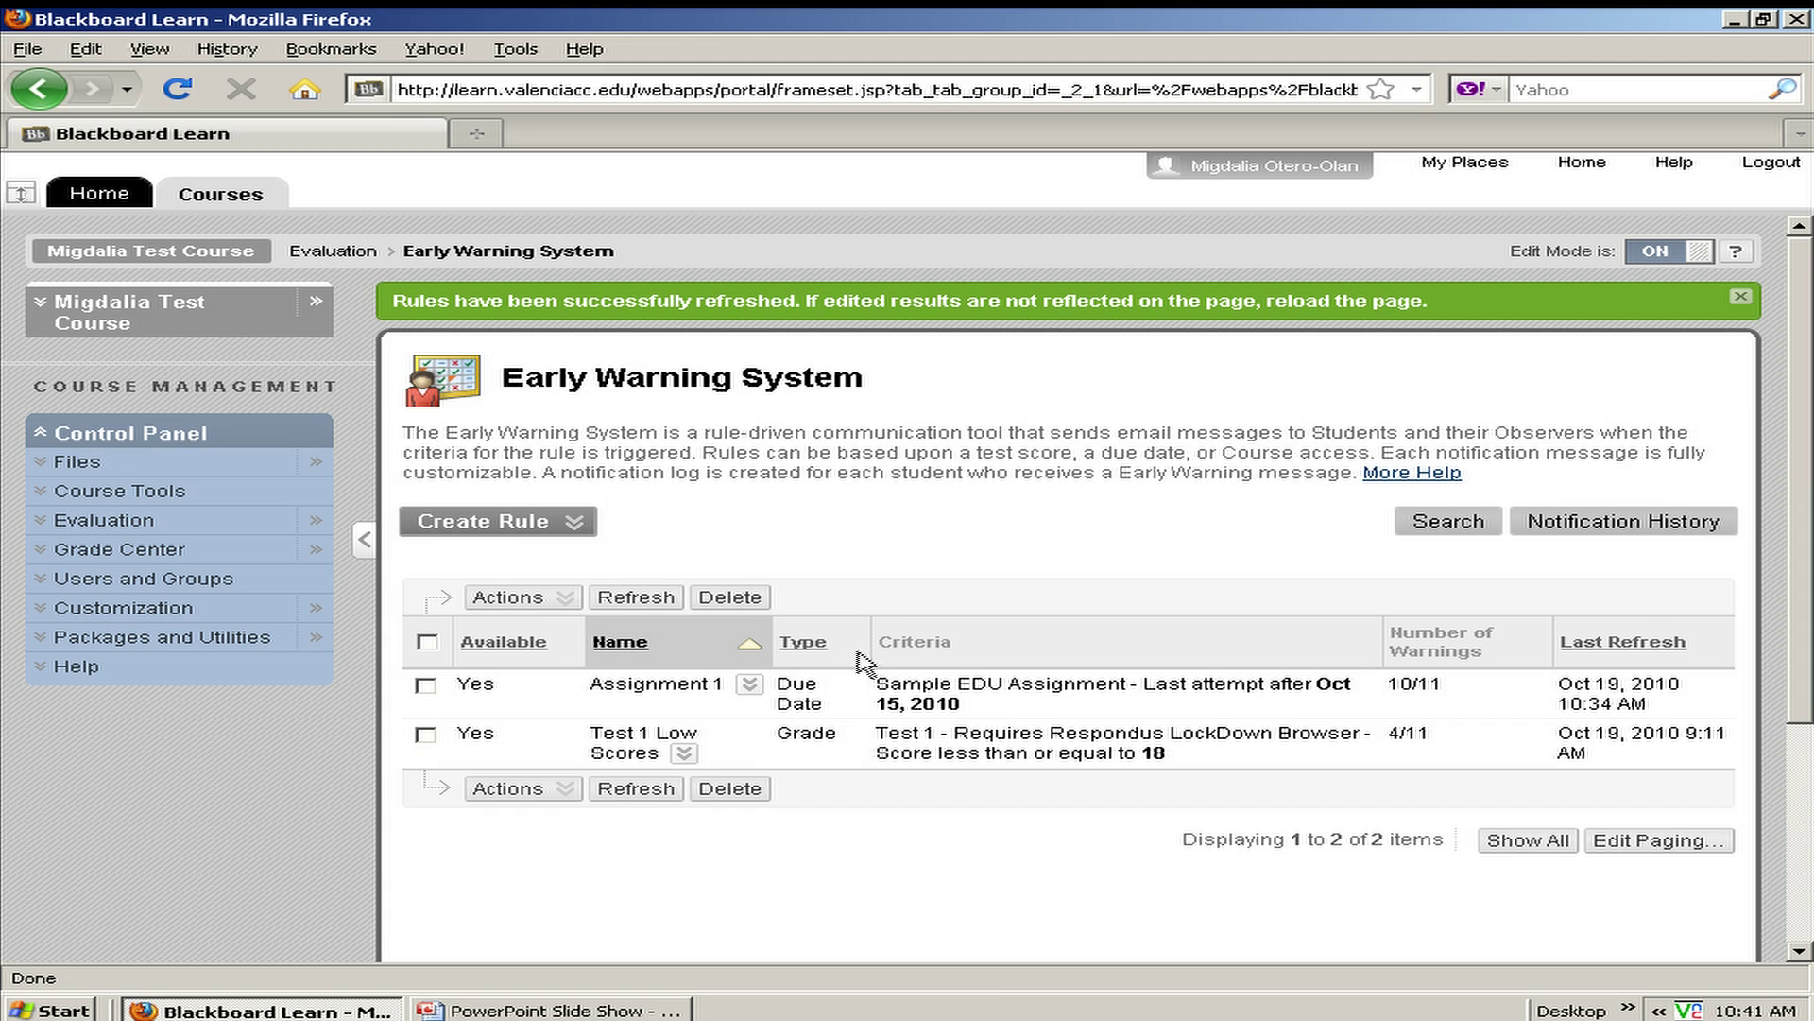
pyautogui.click(750, 684)
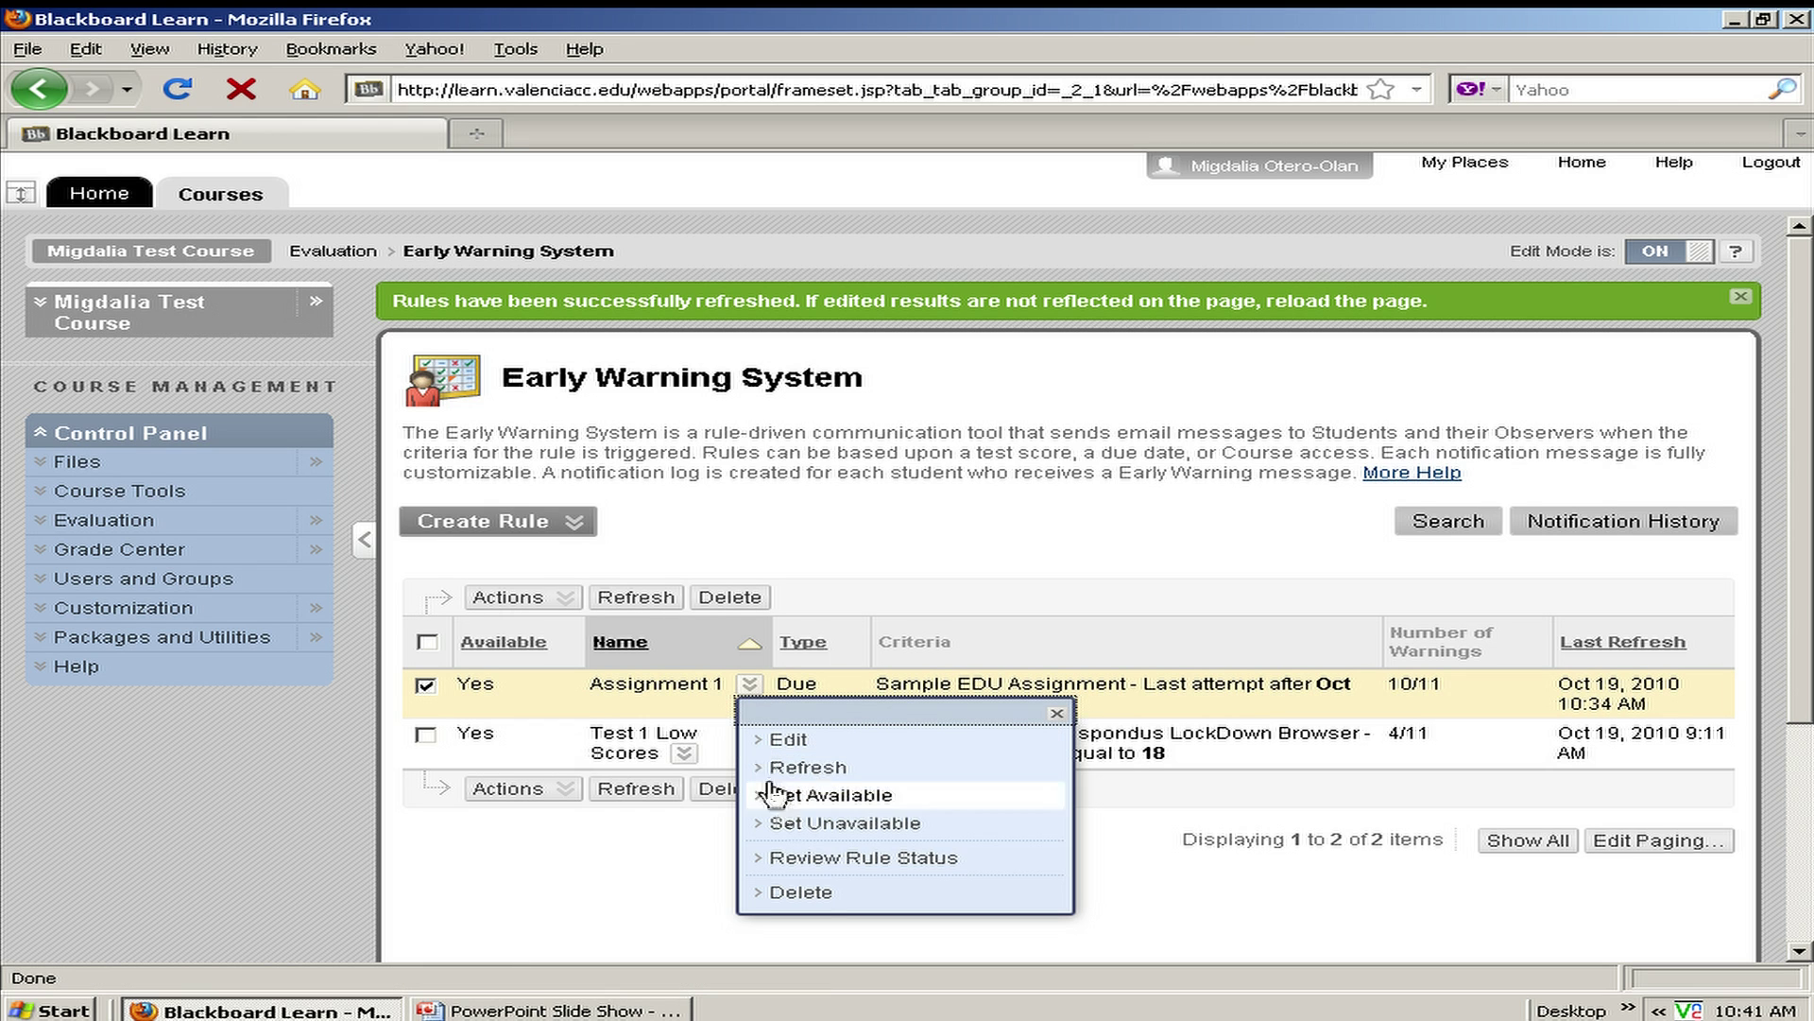
# Select all Assignment 1 students except the one marked No, and notify students only.
pyautogui.click(829, 862)
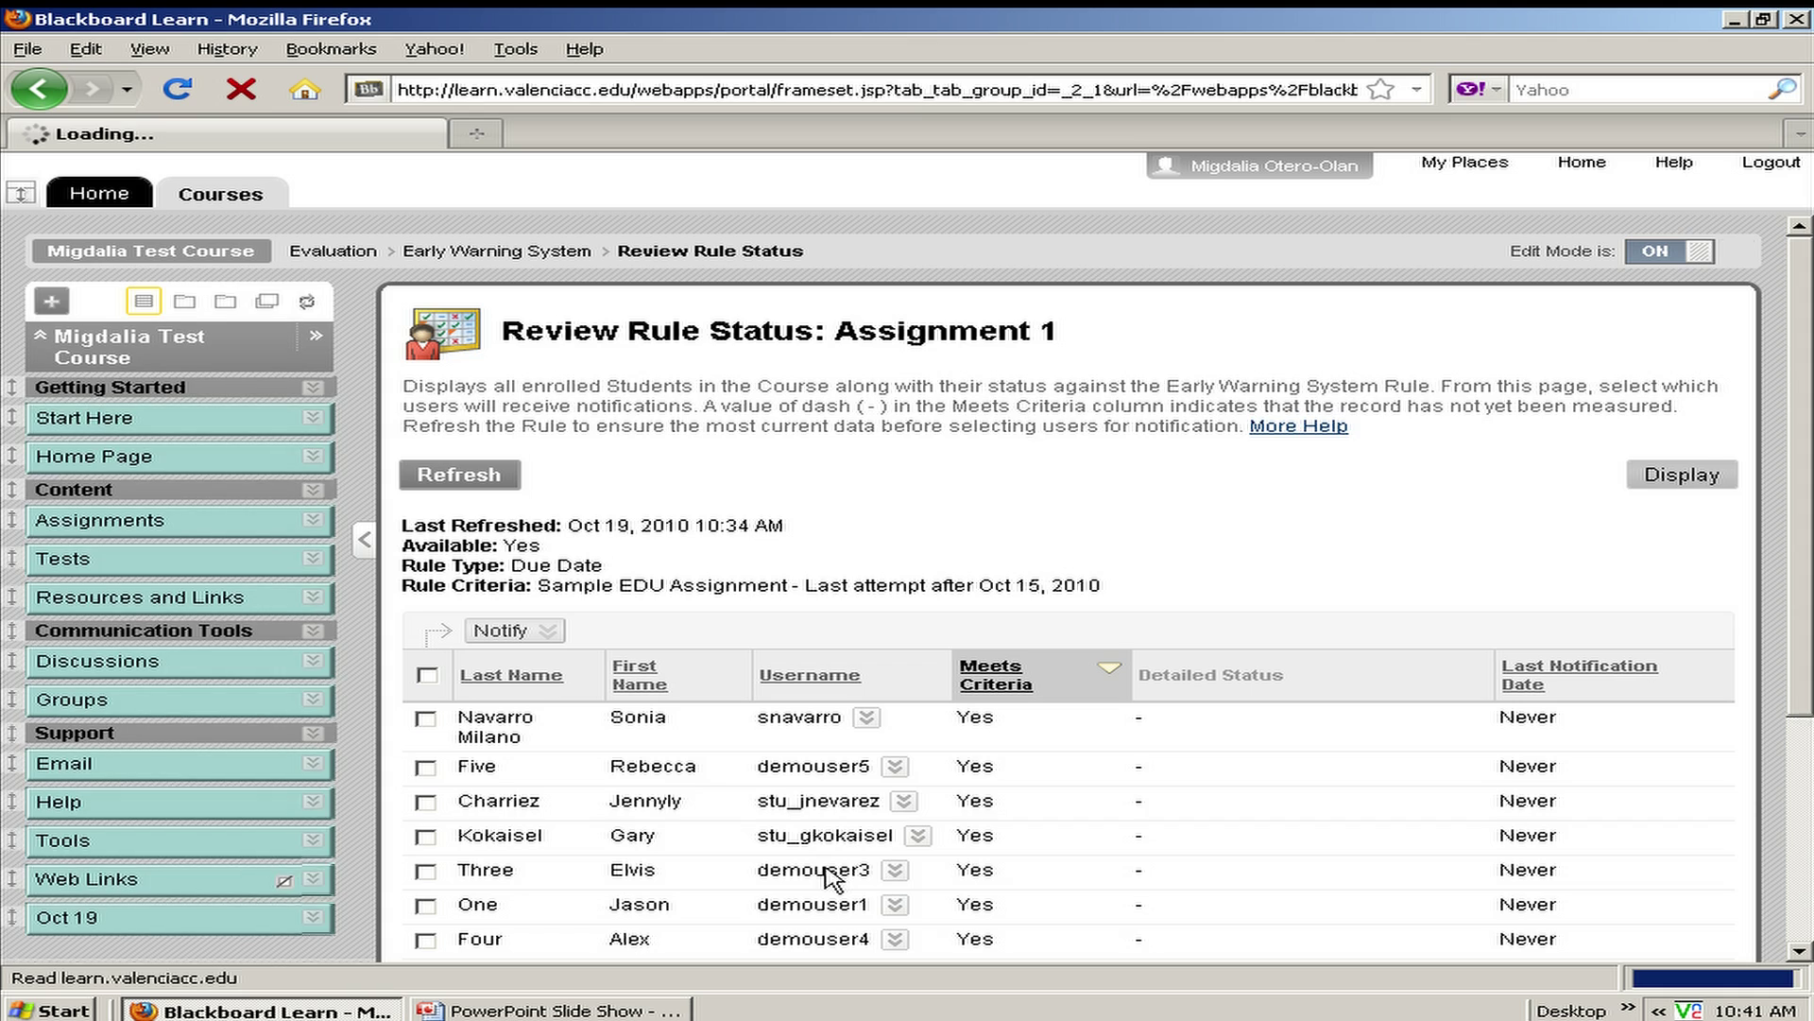
pyautogui.scroll(-3, 1116, 701)
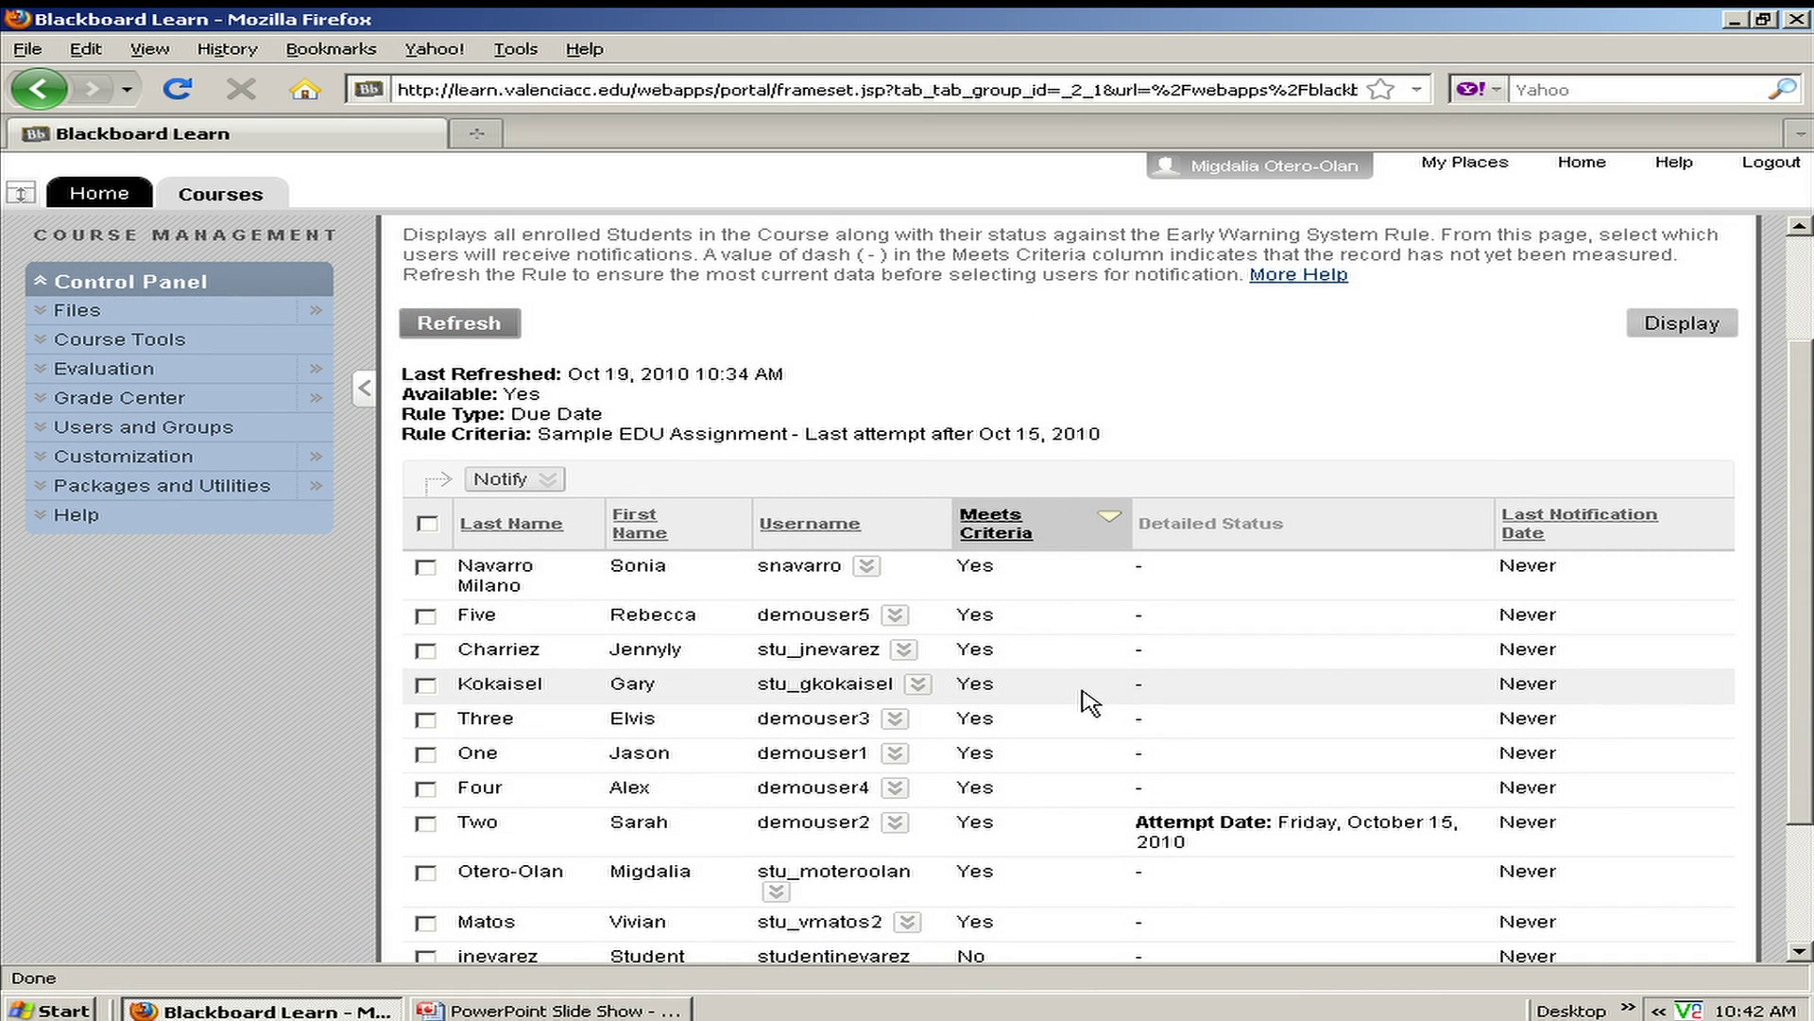
pyautogui.scroll(-3, 1090, 702)
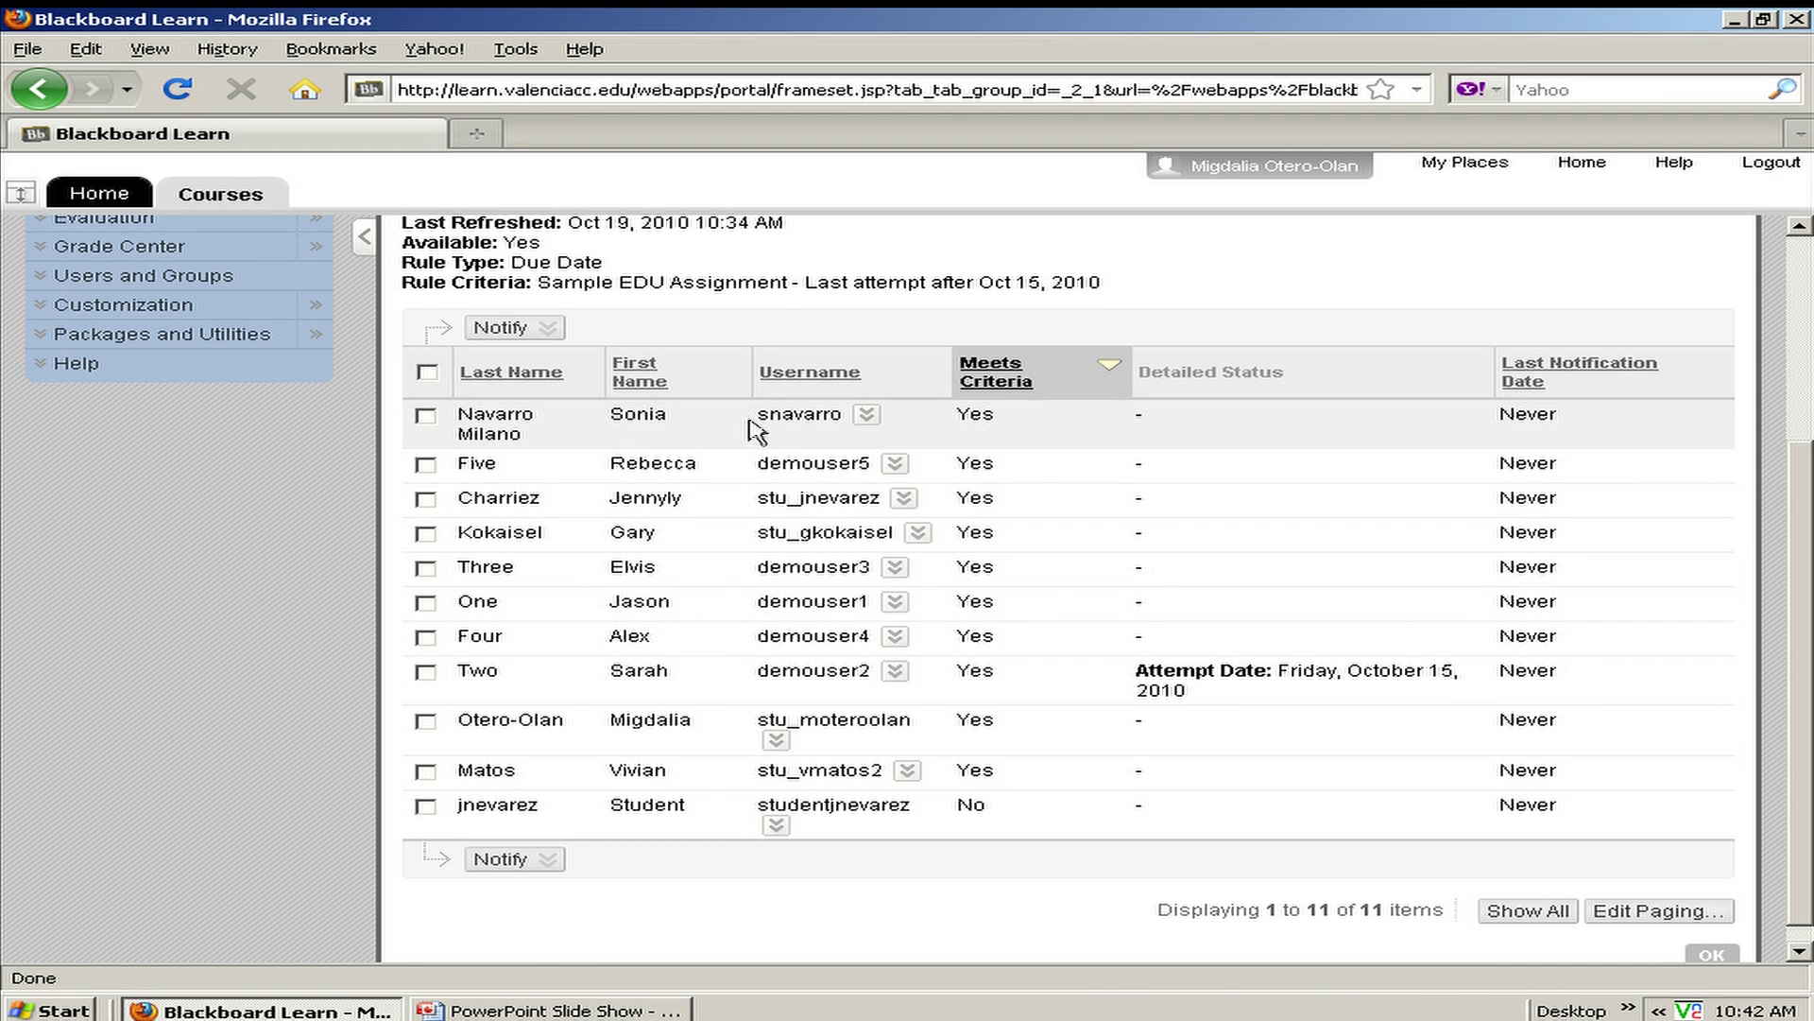
pyautogui.click(427, 371)
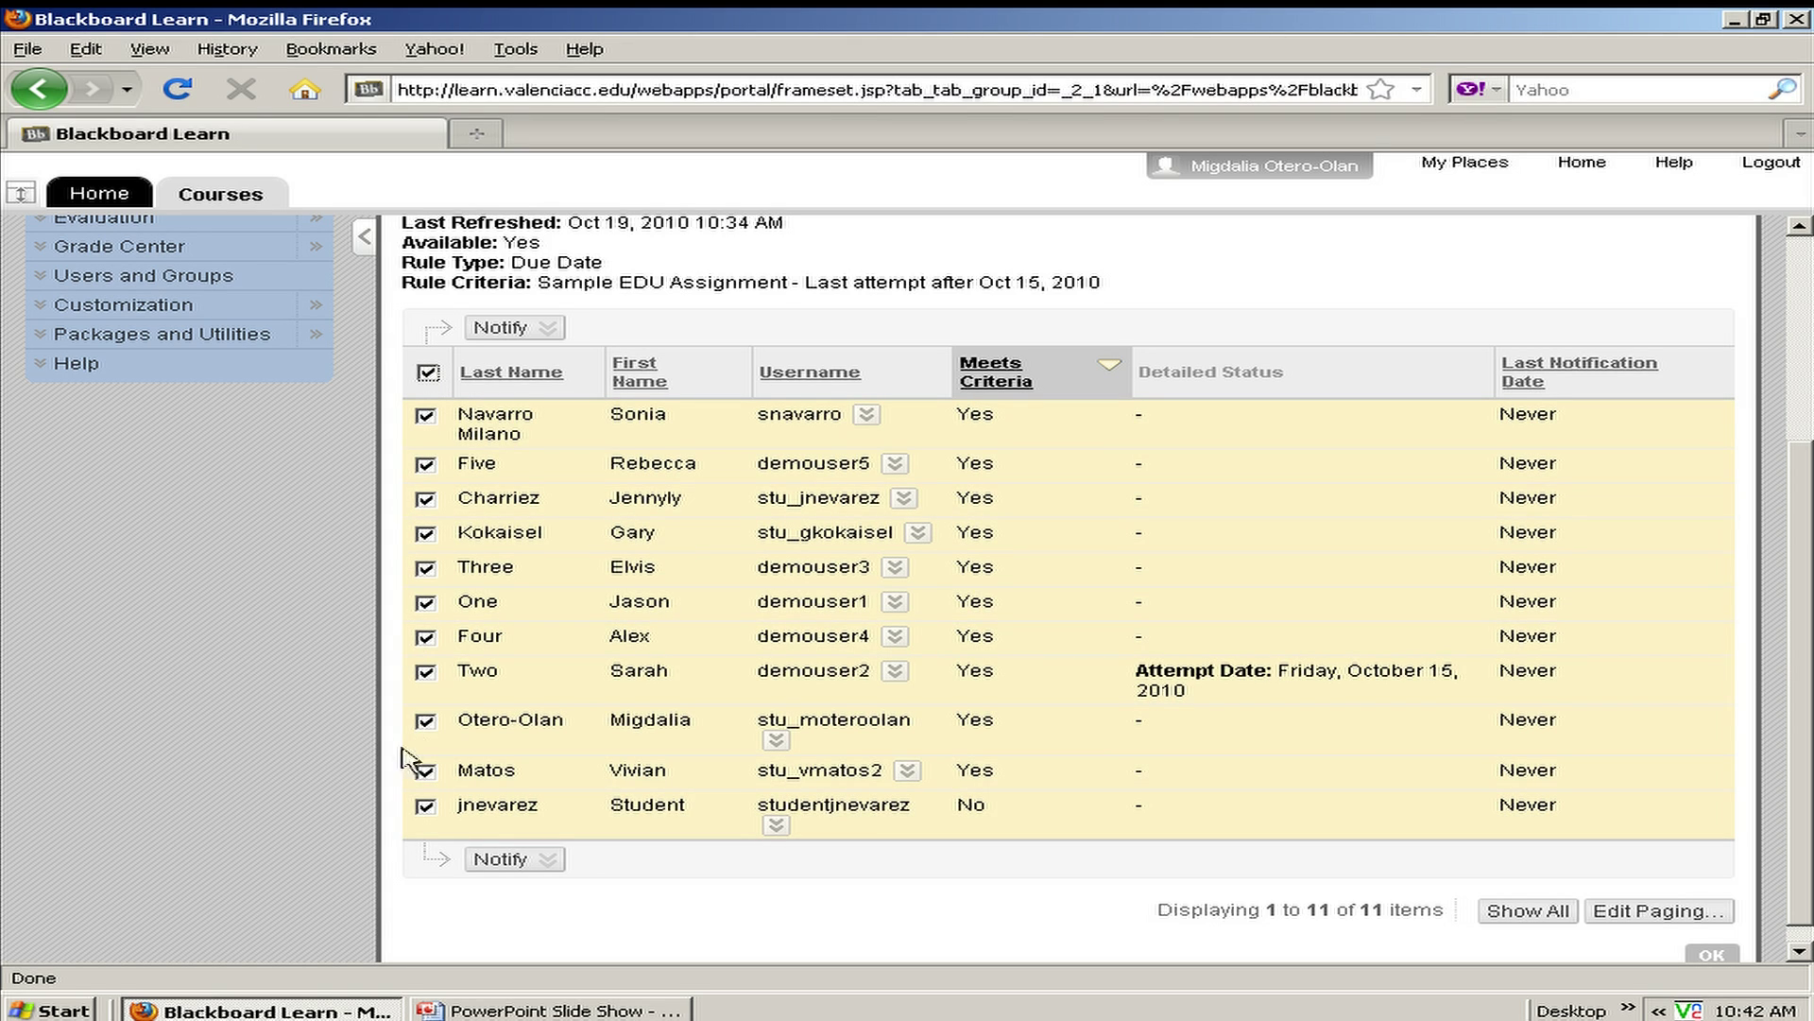
pyautogui.click(422, 806)
pyautogui.click(503, 859)
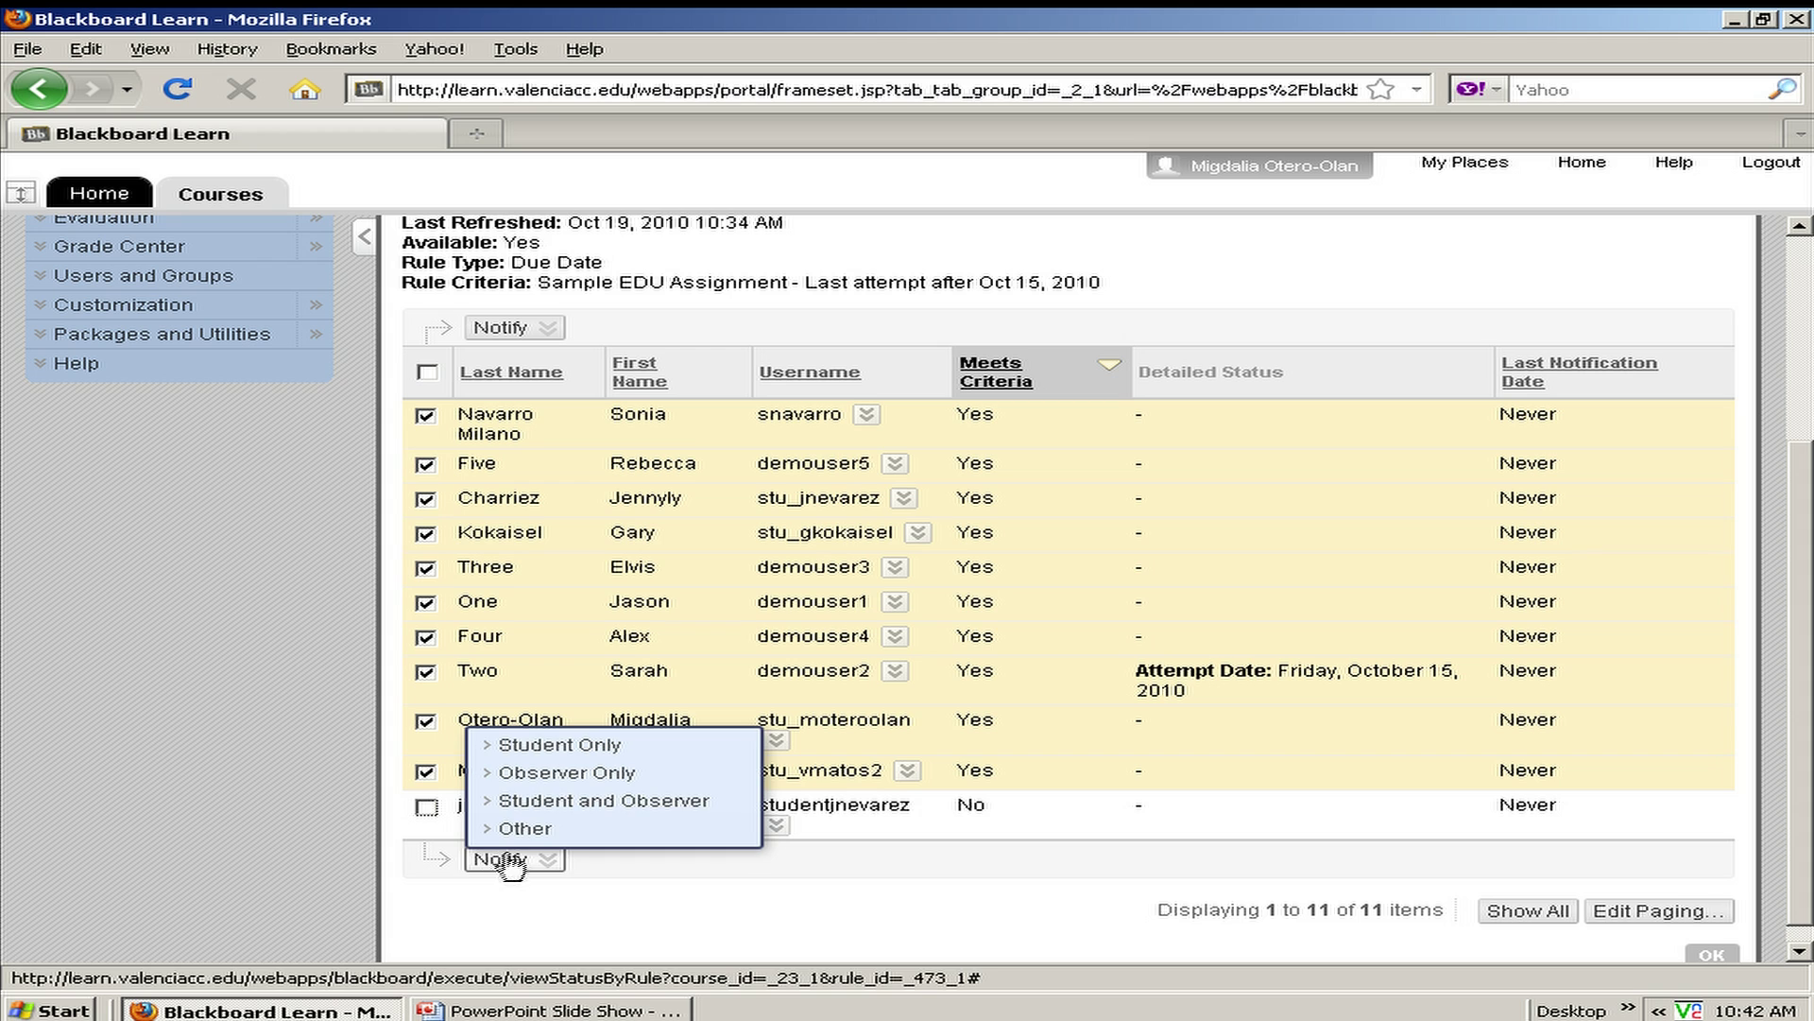
pyautogui.click(509, 744)
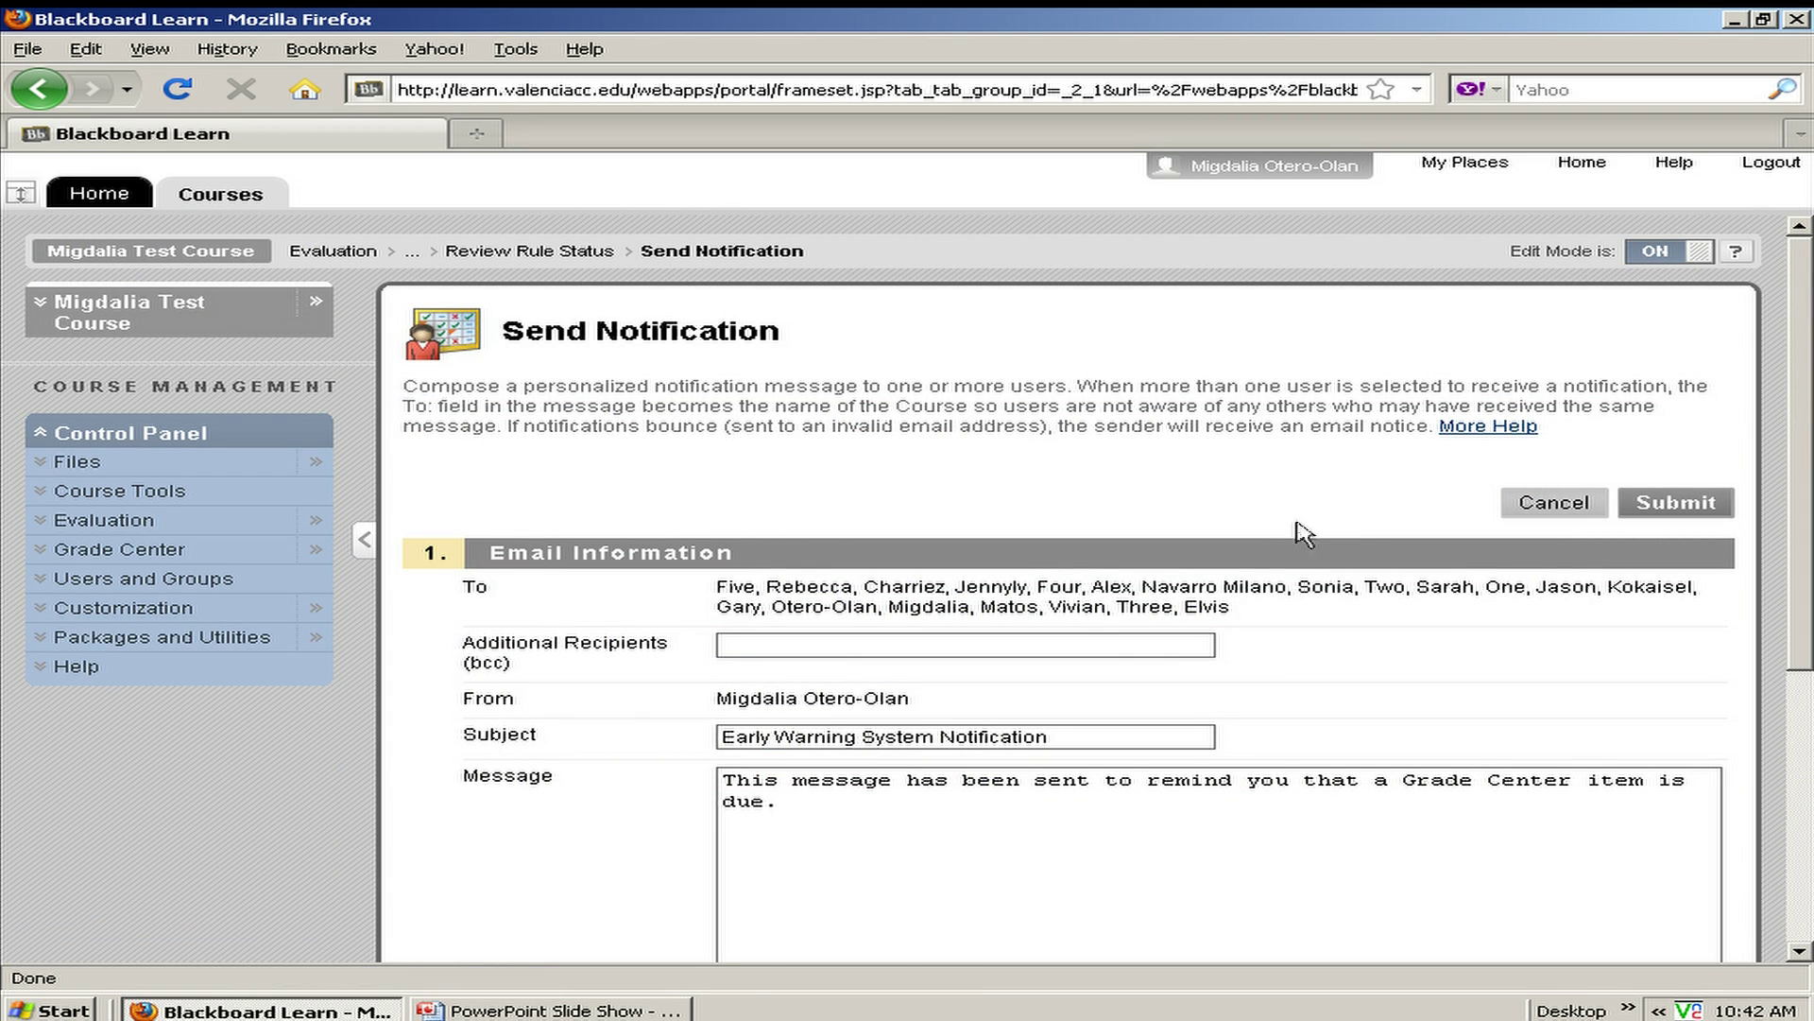
# Send the Assignment 1 reminder email and return to the Early Warning System rules list.
pyautogui.moveTo(1801, 304); pyautogui.dragTo(1803, 430)
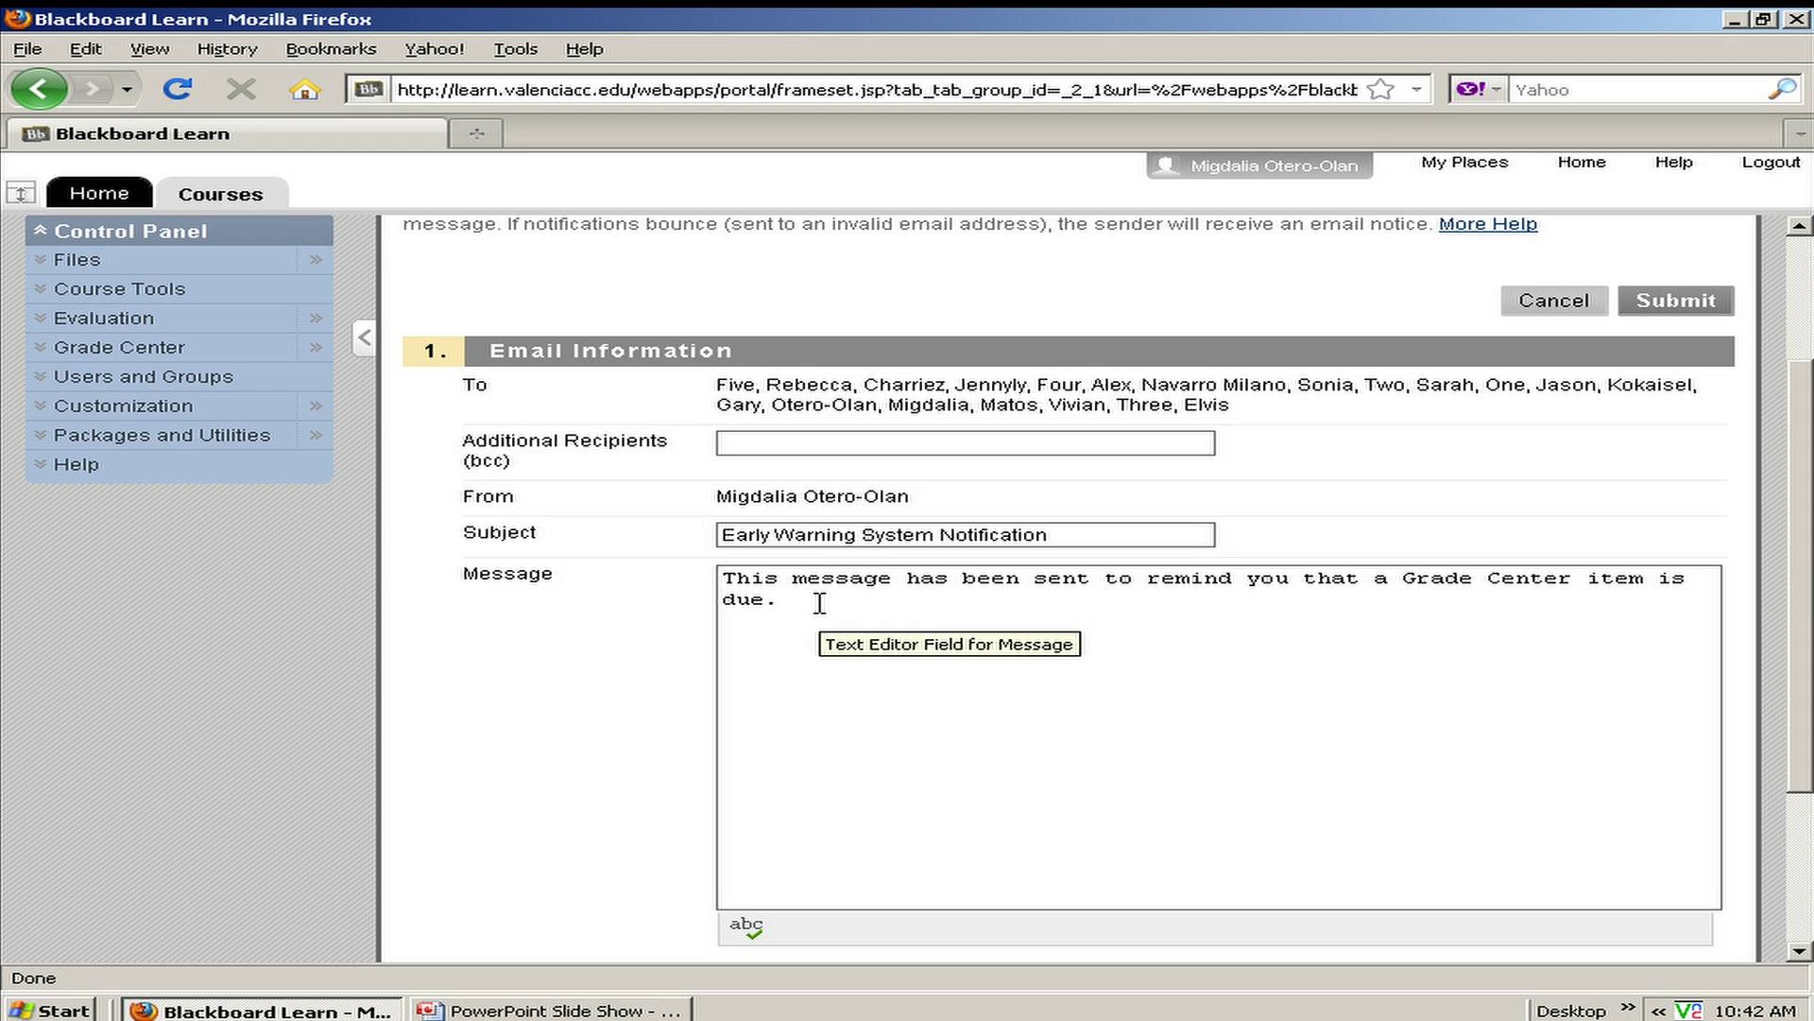
pyautogui.click(1663, 303)
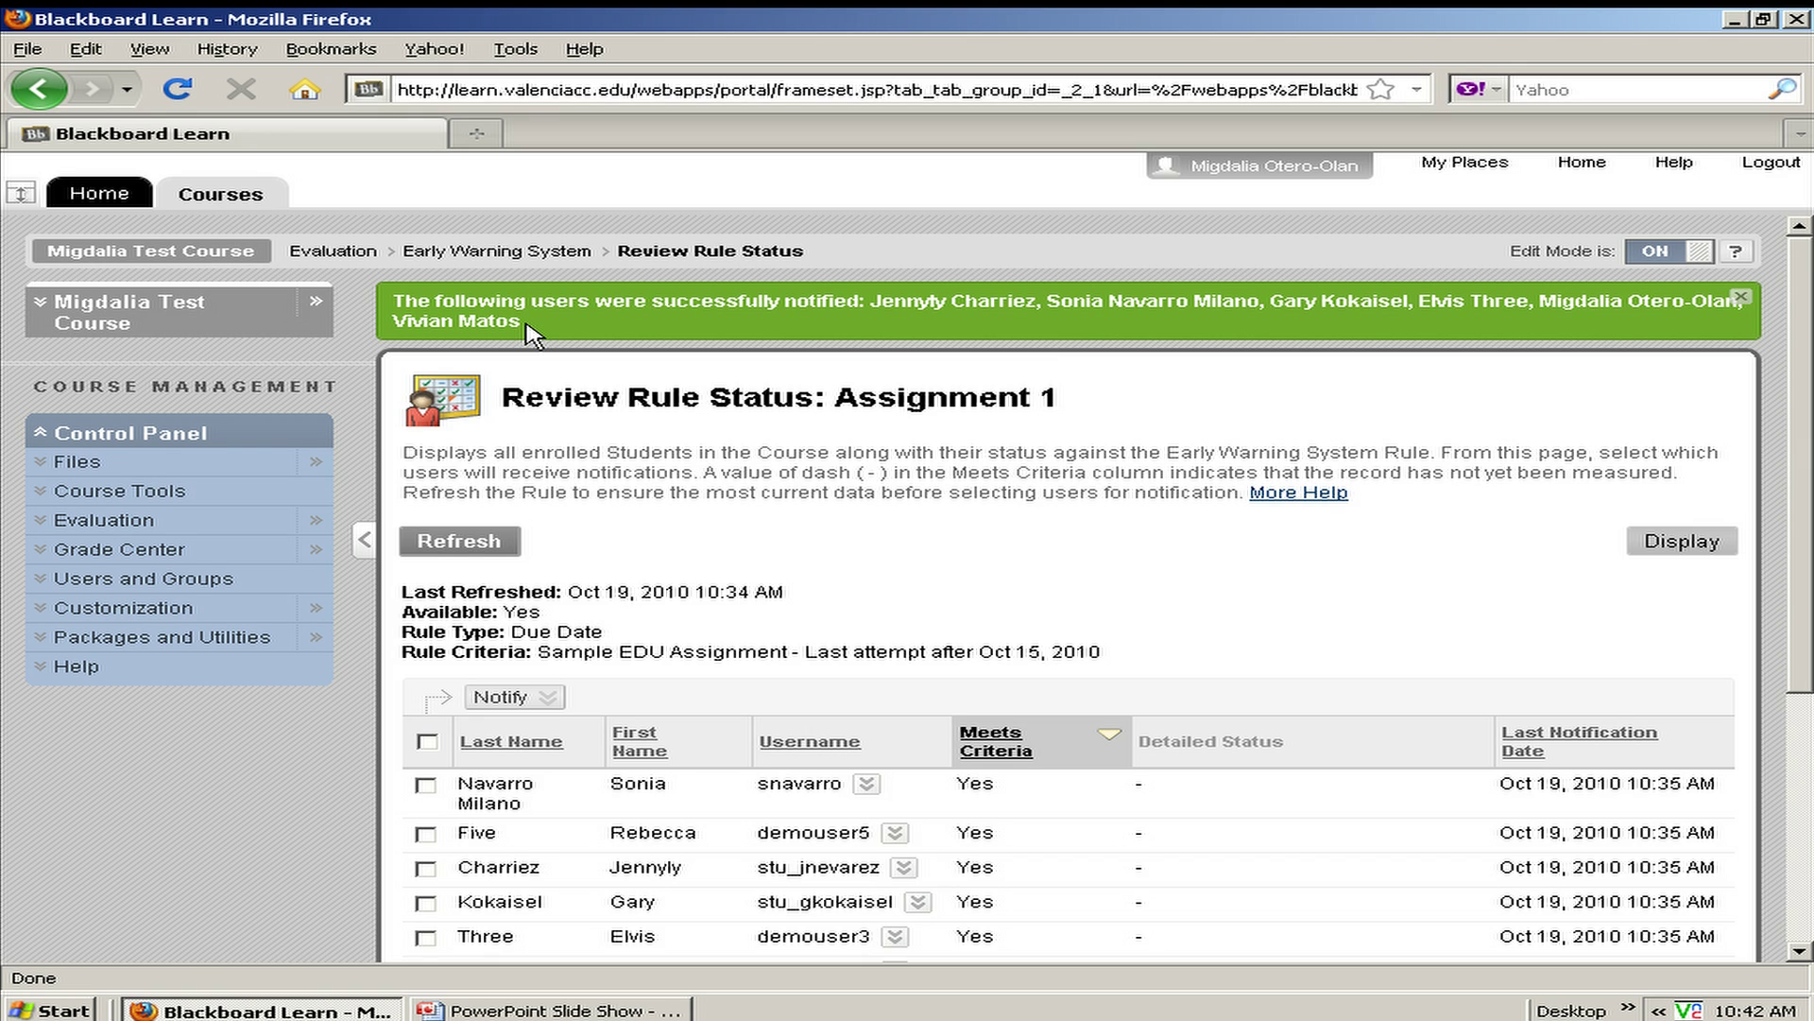
pyautogui.click(505, 251)
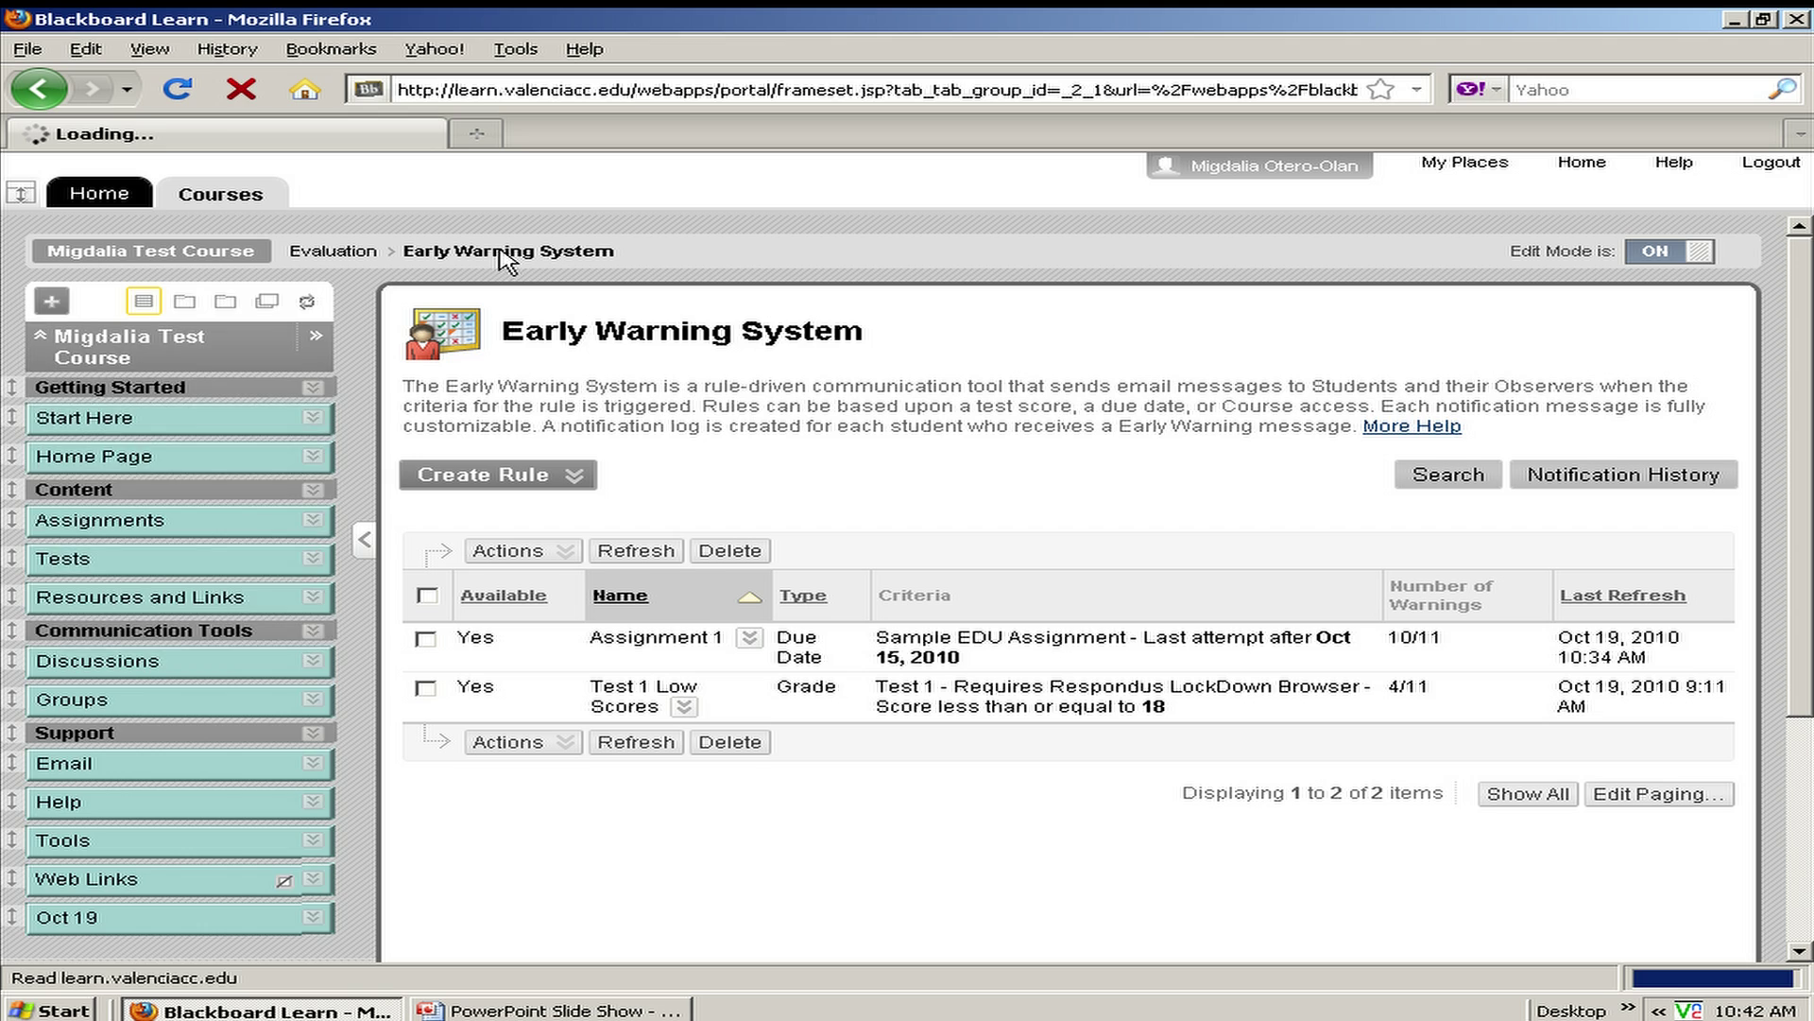
# Create a Last Access rule named 'Attendance' flagging students absent more than 5 days.
pyautogui.click(597, 474)
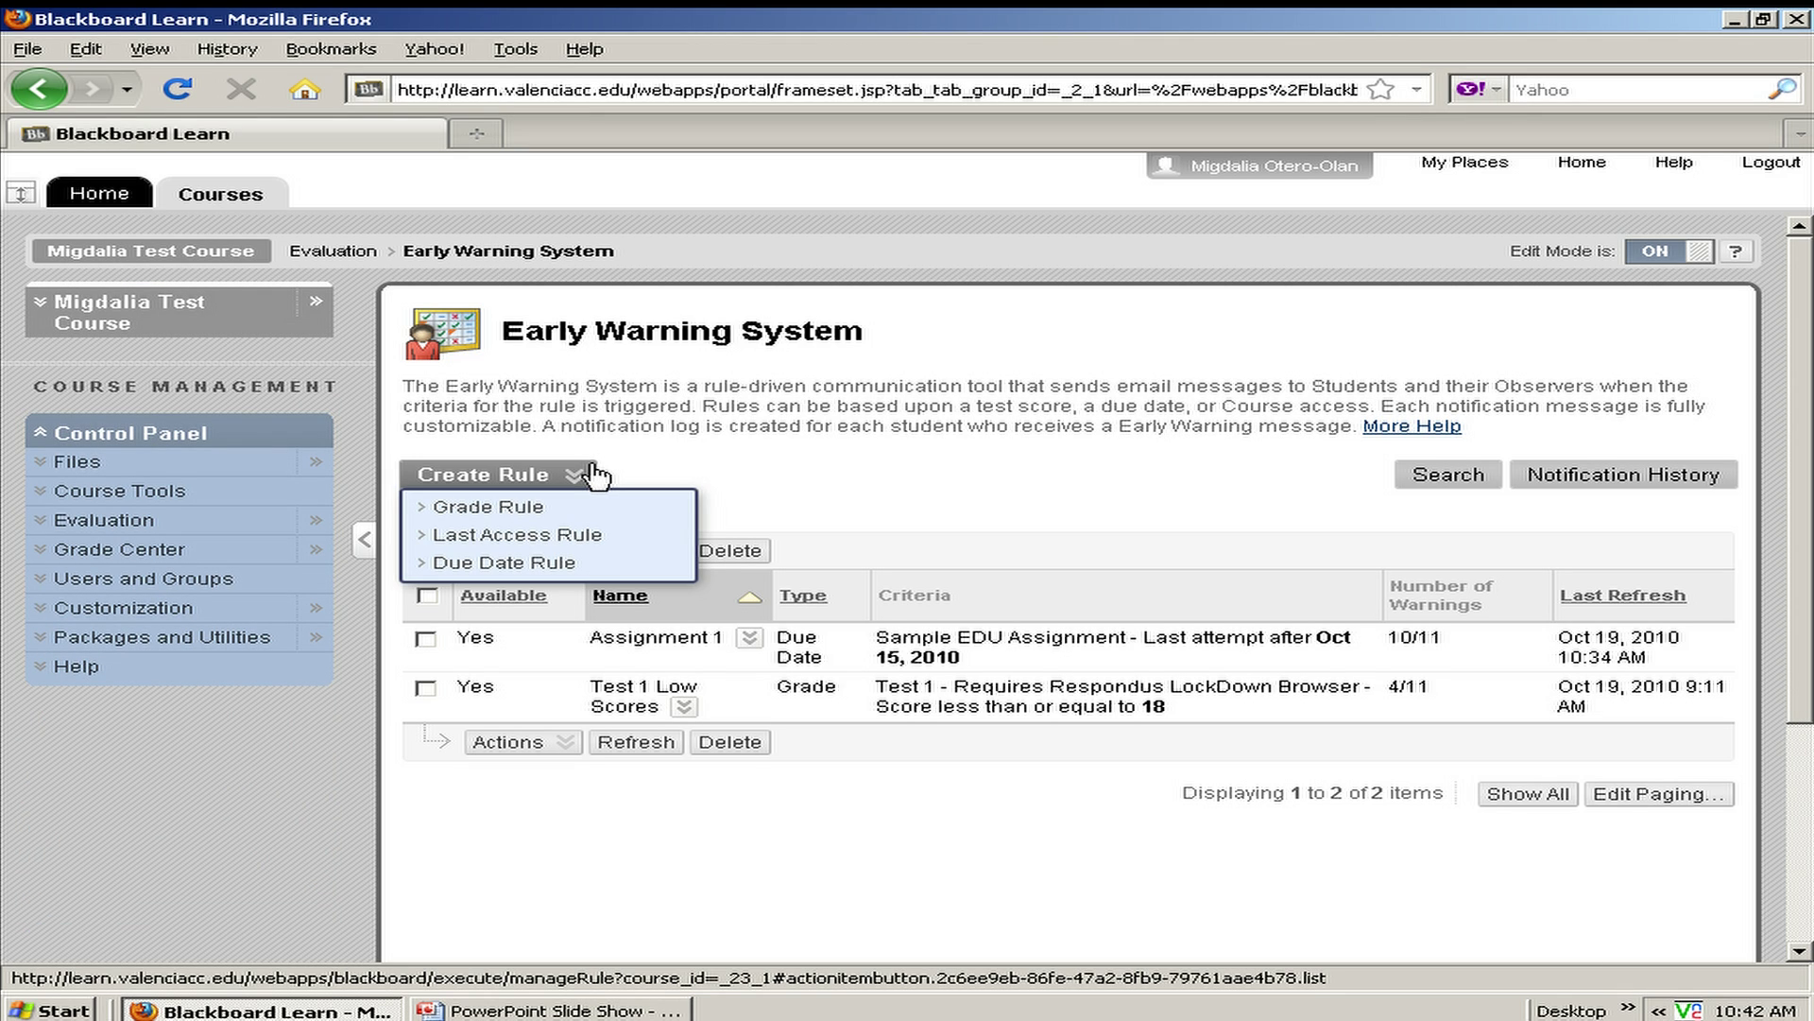
pyautogui.click(580, 540)
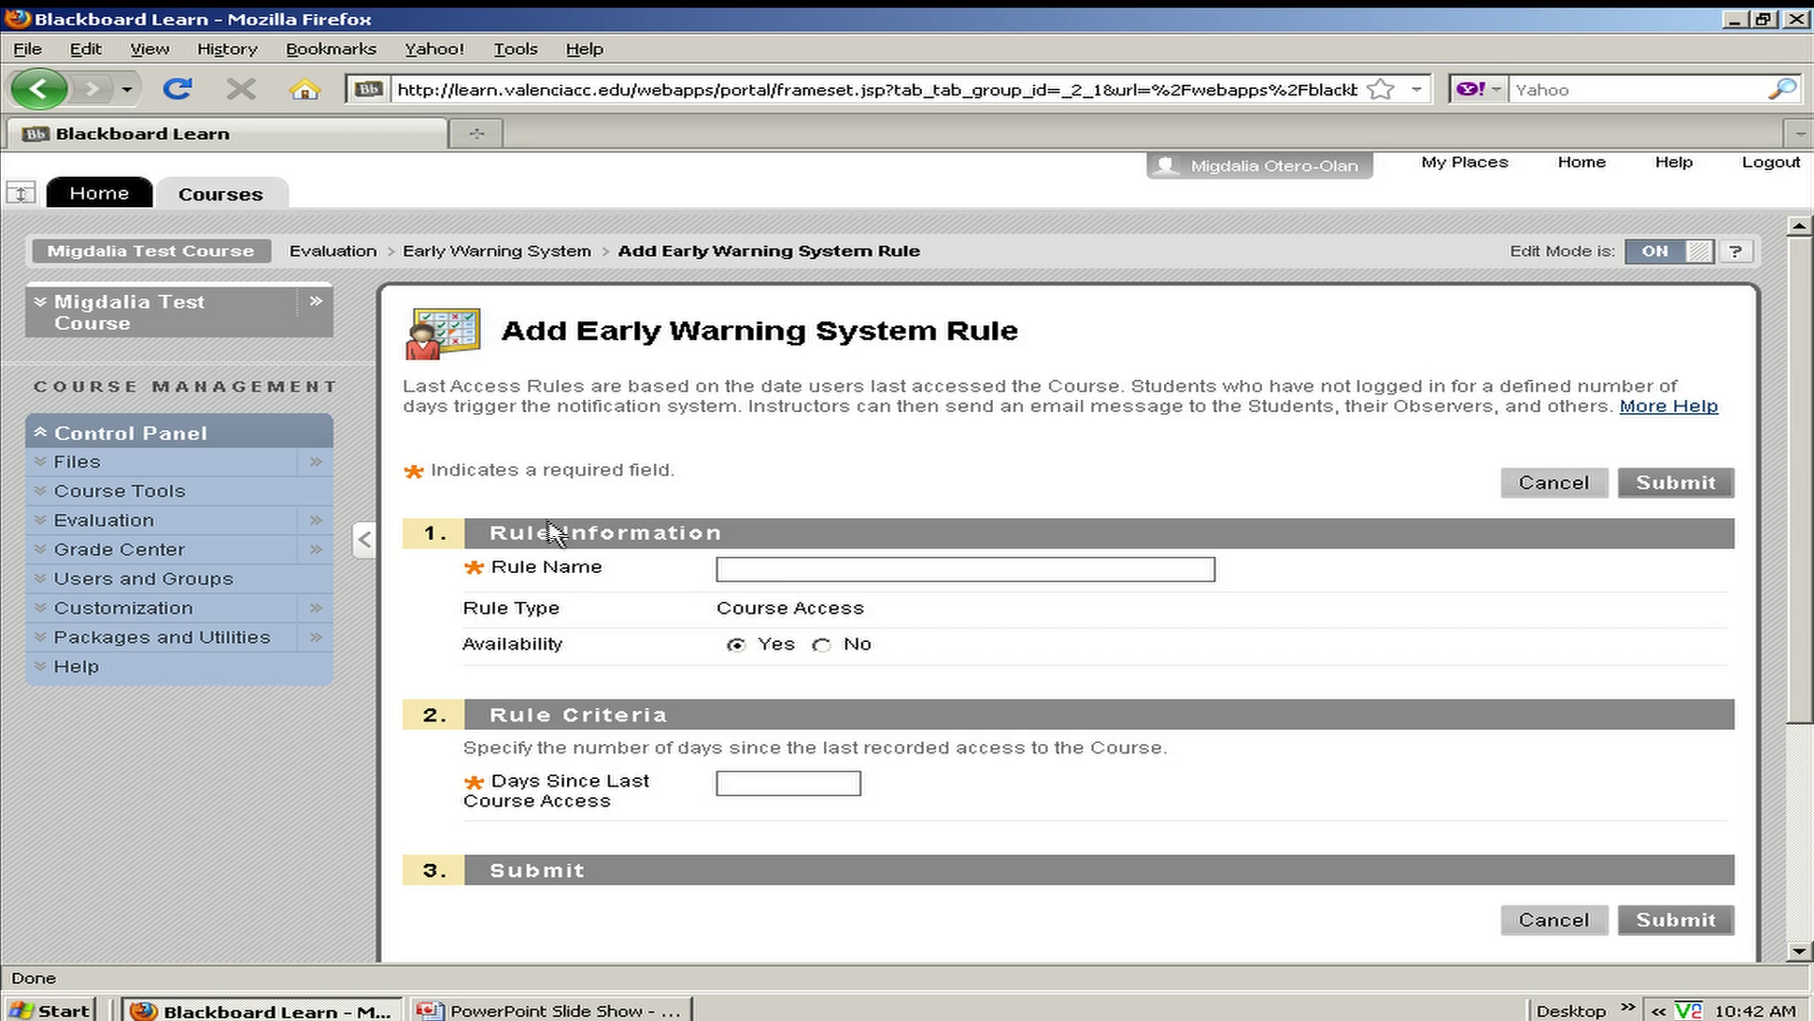
pyautogui.click(792, 576)
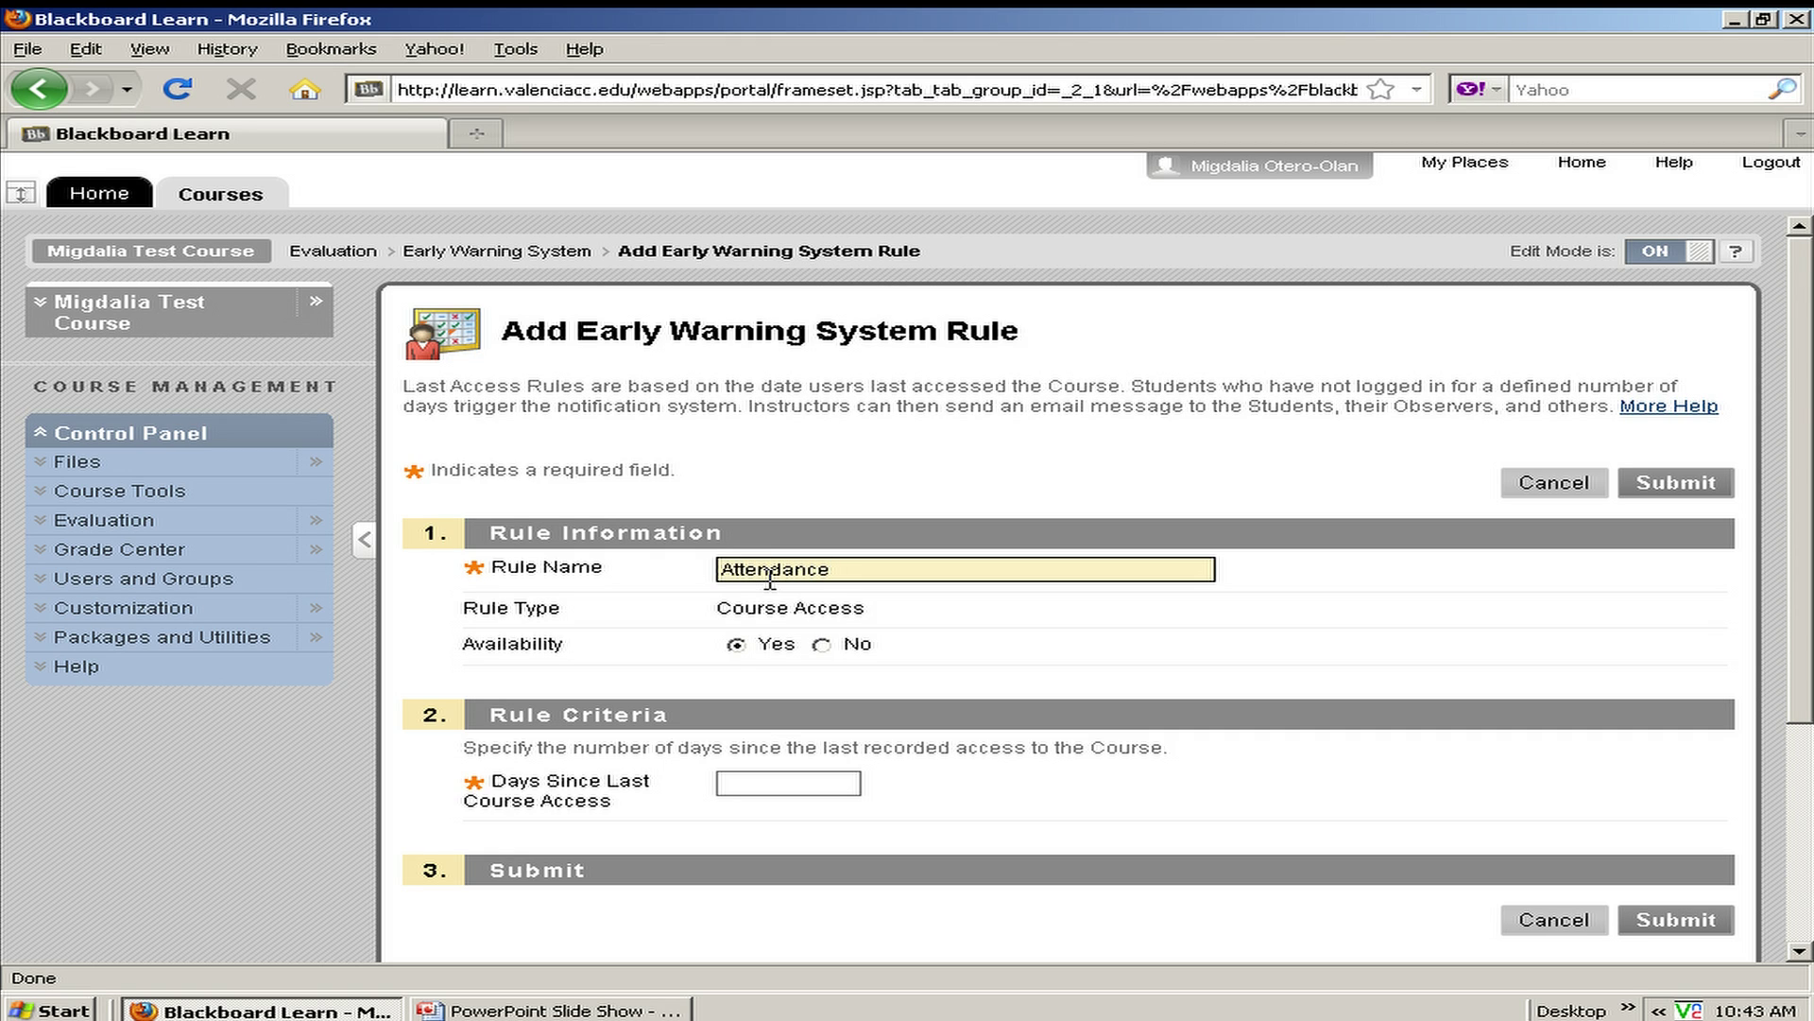
pyautogui.click(763, 785)
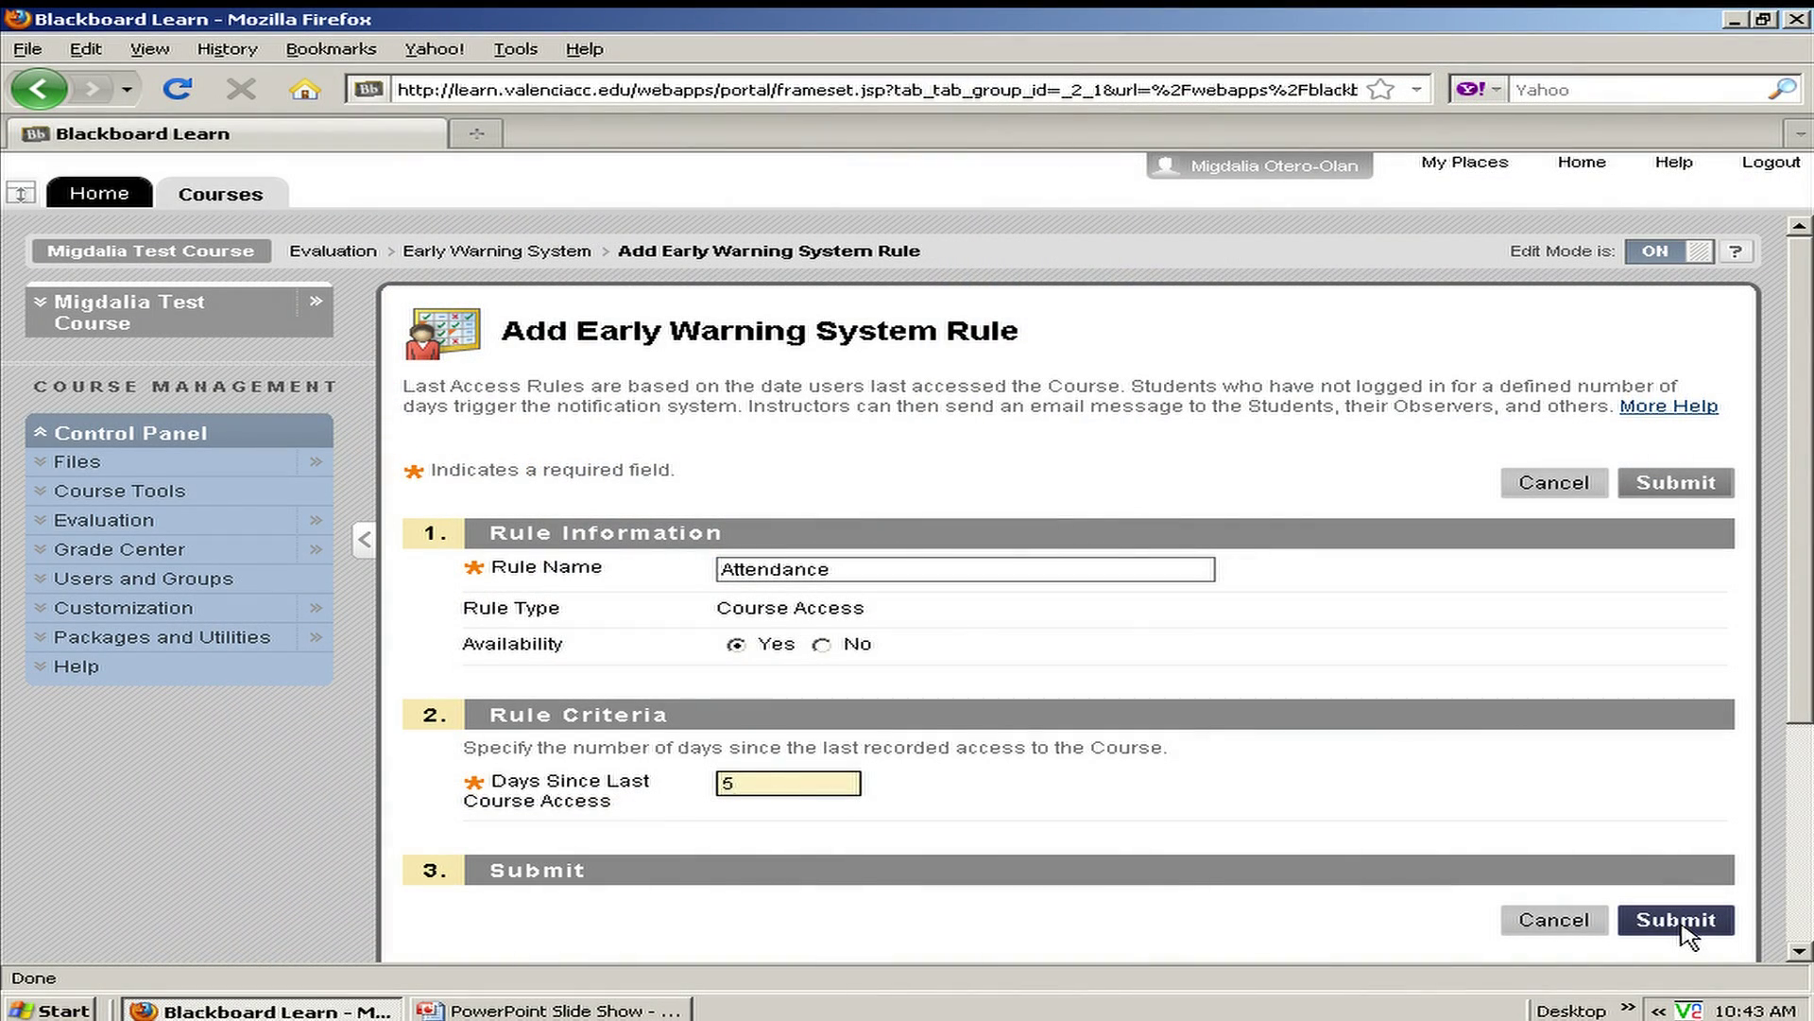
pyautogui.click(1690, 931)
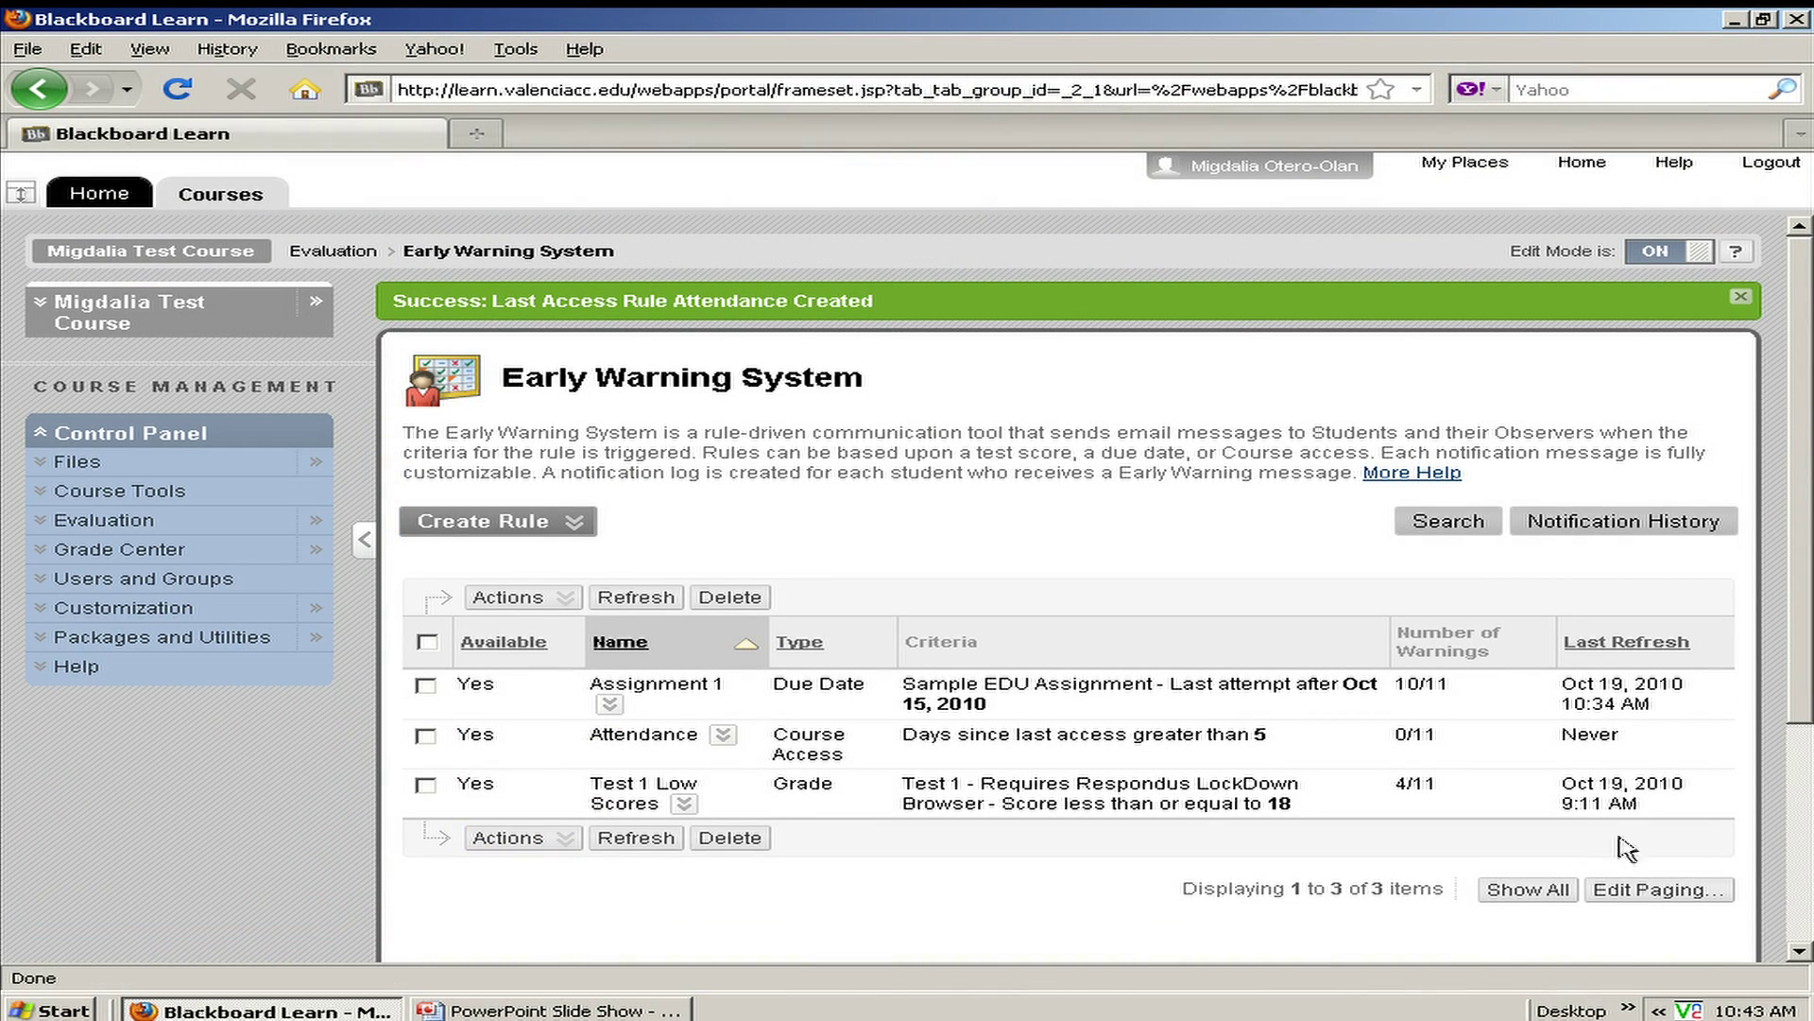
# Refresh the Attendance rule, bringing it to 5/11 warnings.
pyautogui.click(426, 737)
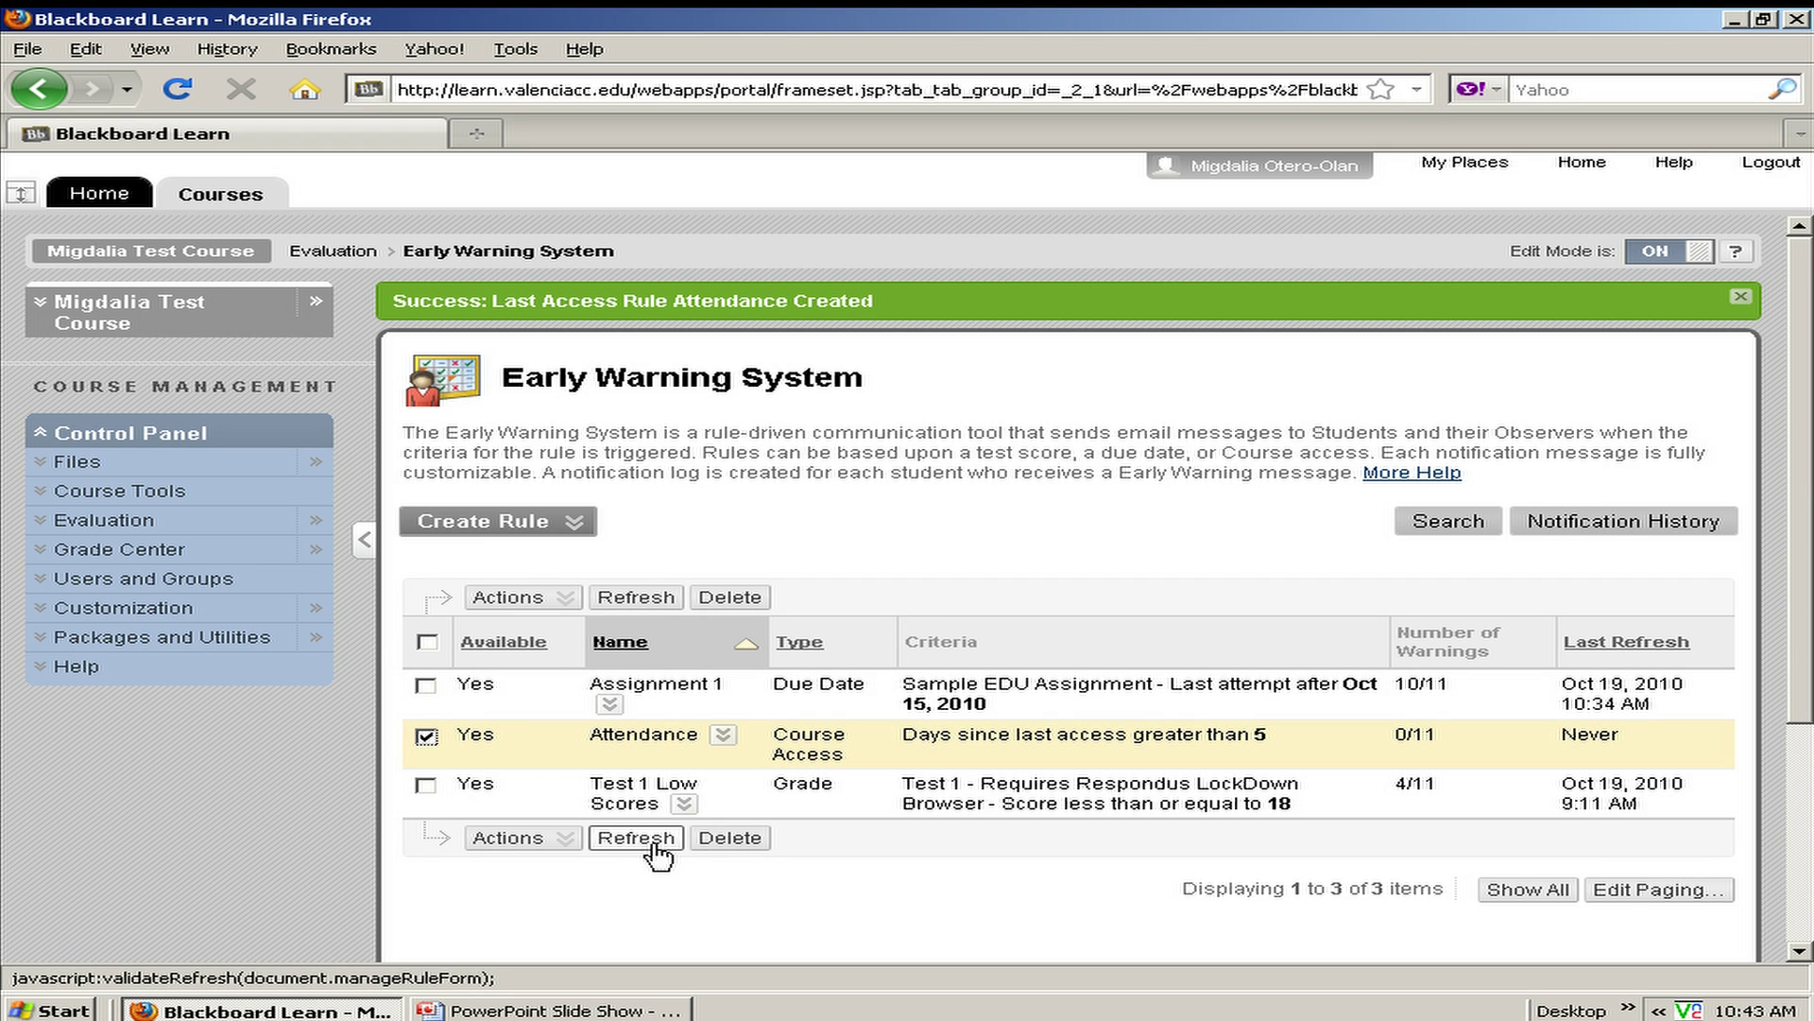
pyautogui.click(636, 838)
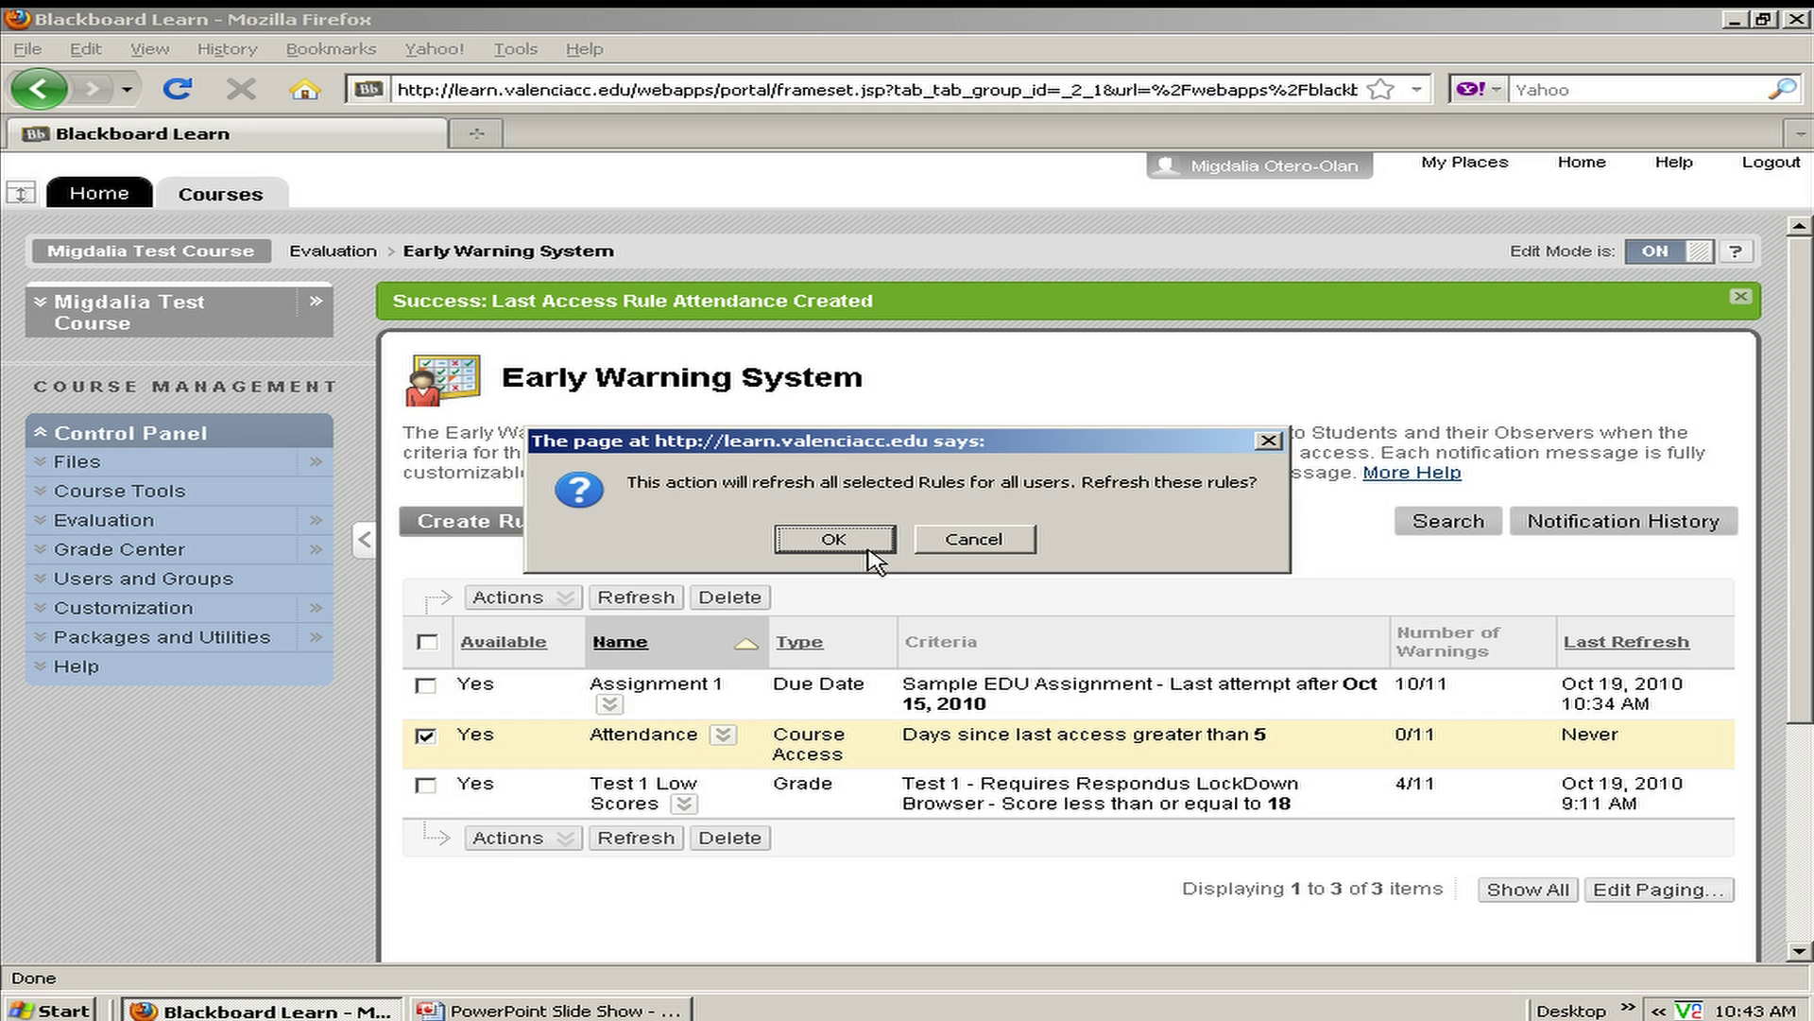
pyautogui.click(834, 540)
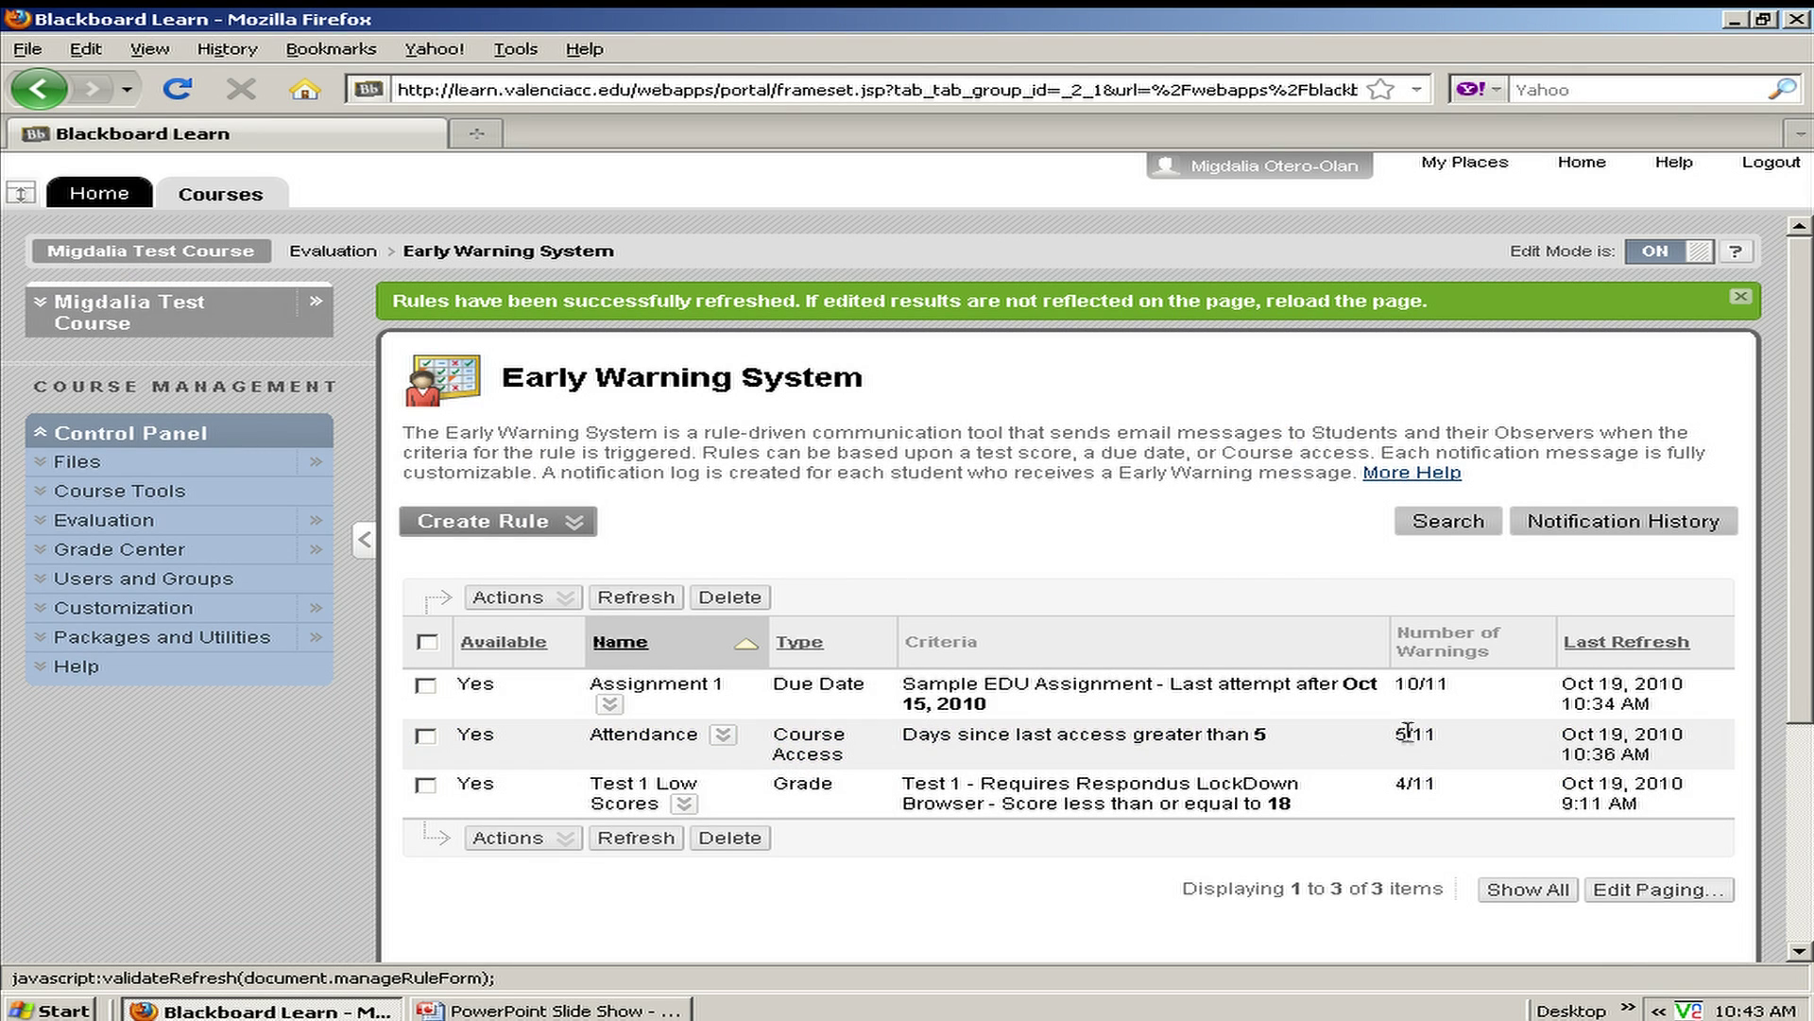
# Review Attendance rule status, check the qualifying students, and choose Student Only notification.
pyautogui.click(723, 736)
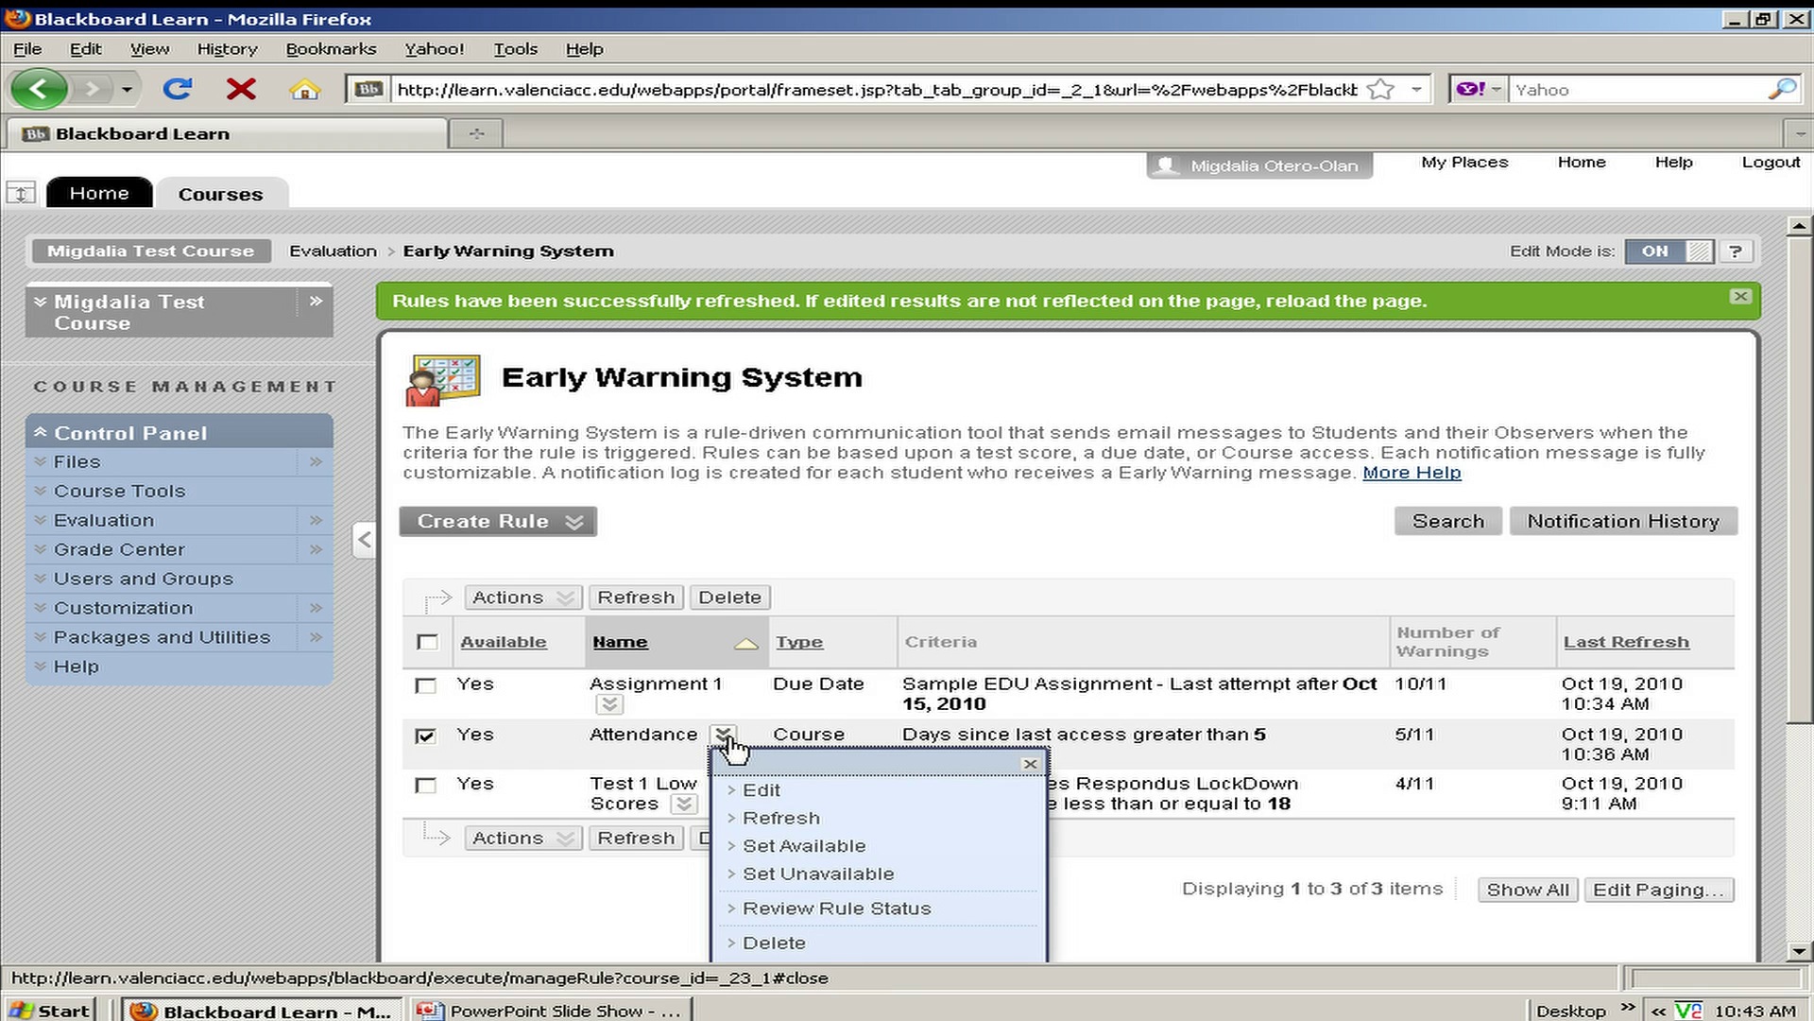
pyautogui.click(759, 912)
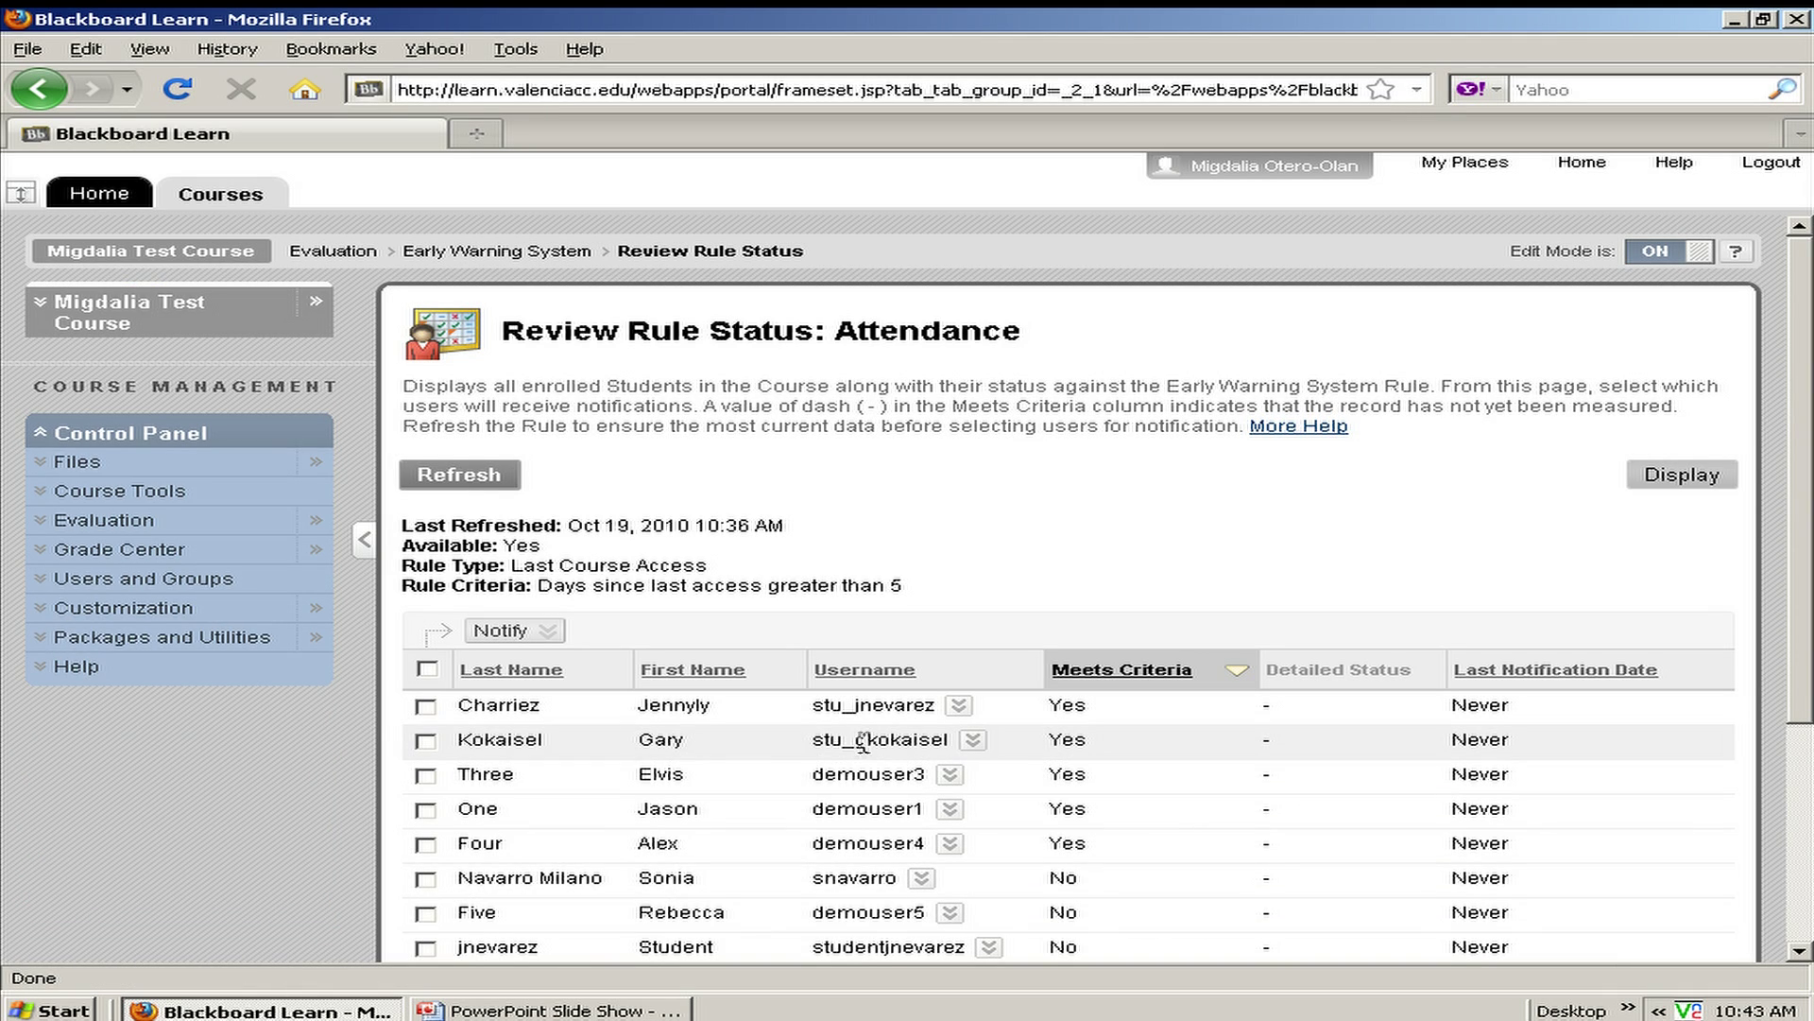
pyautogui.click(426, 741)
pyautogui.click(426, 776)
pyautogui.click(426, 809)
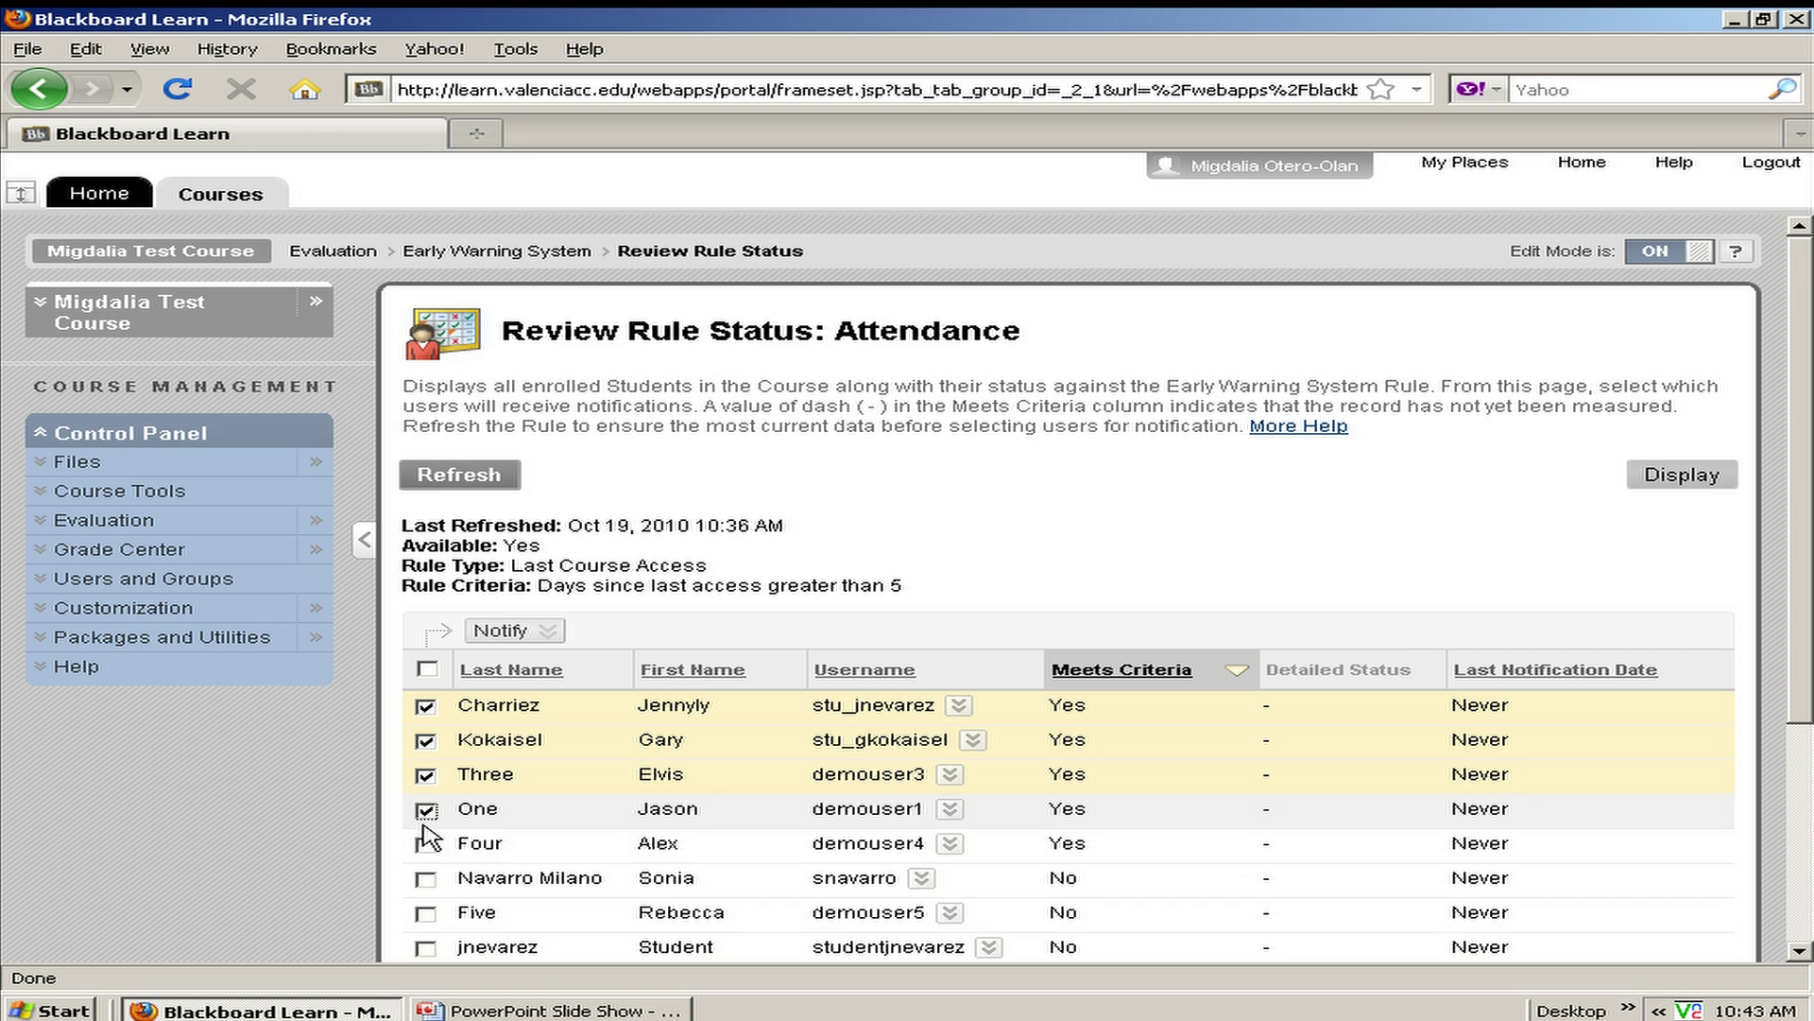
pyautogui.click(426, 844)
pyautogui.scroll(-5, 567, 822)
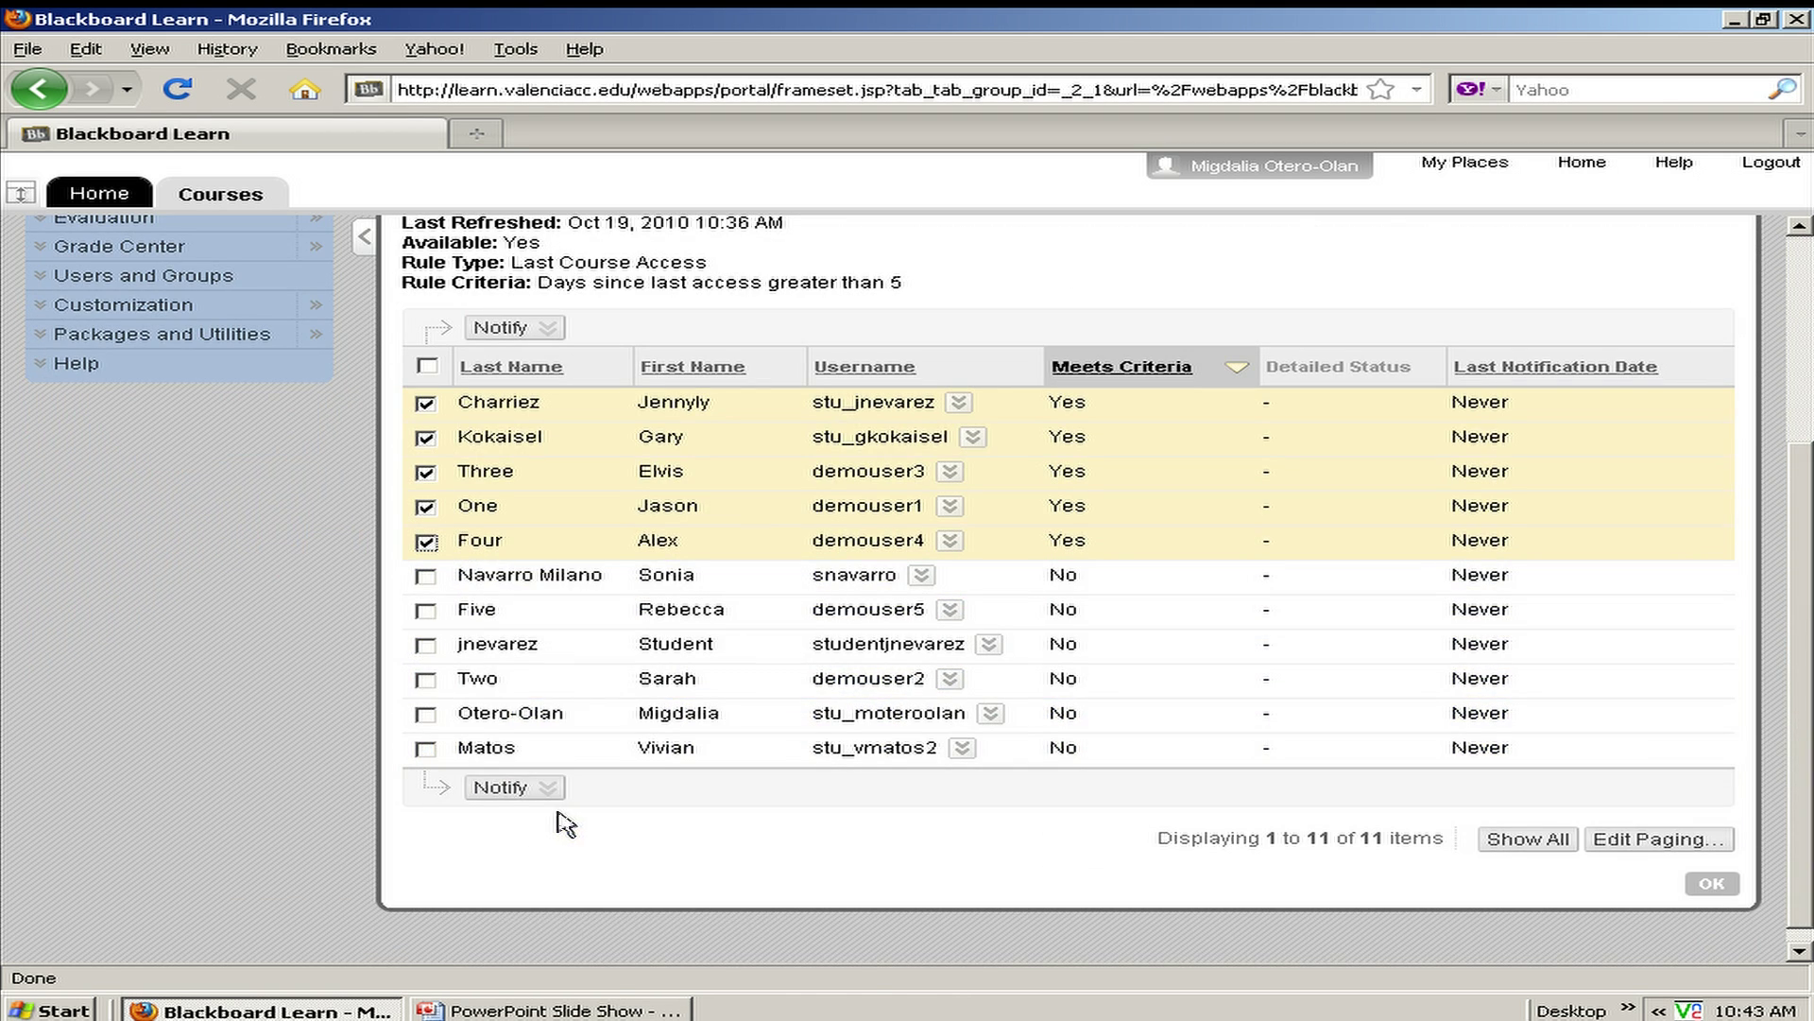
pyautogui.click(515, 786)
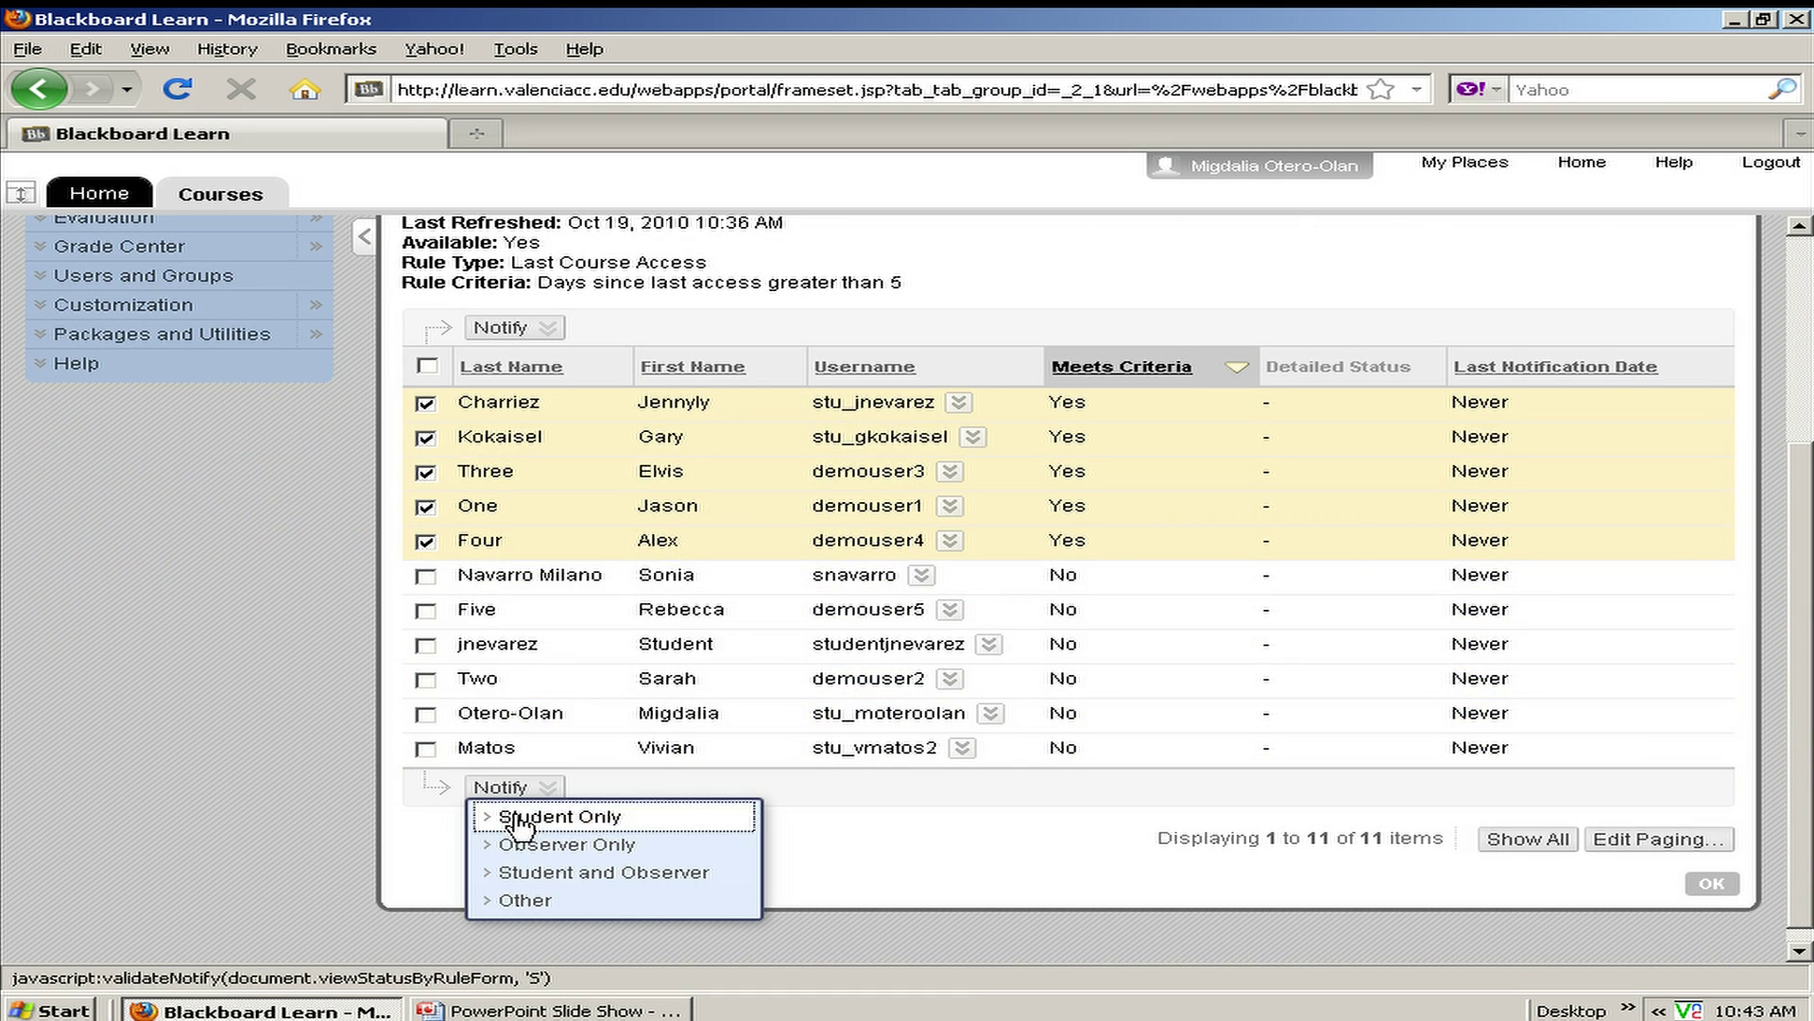
pyautogui.click(558, 816)
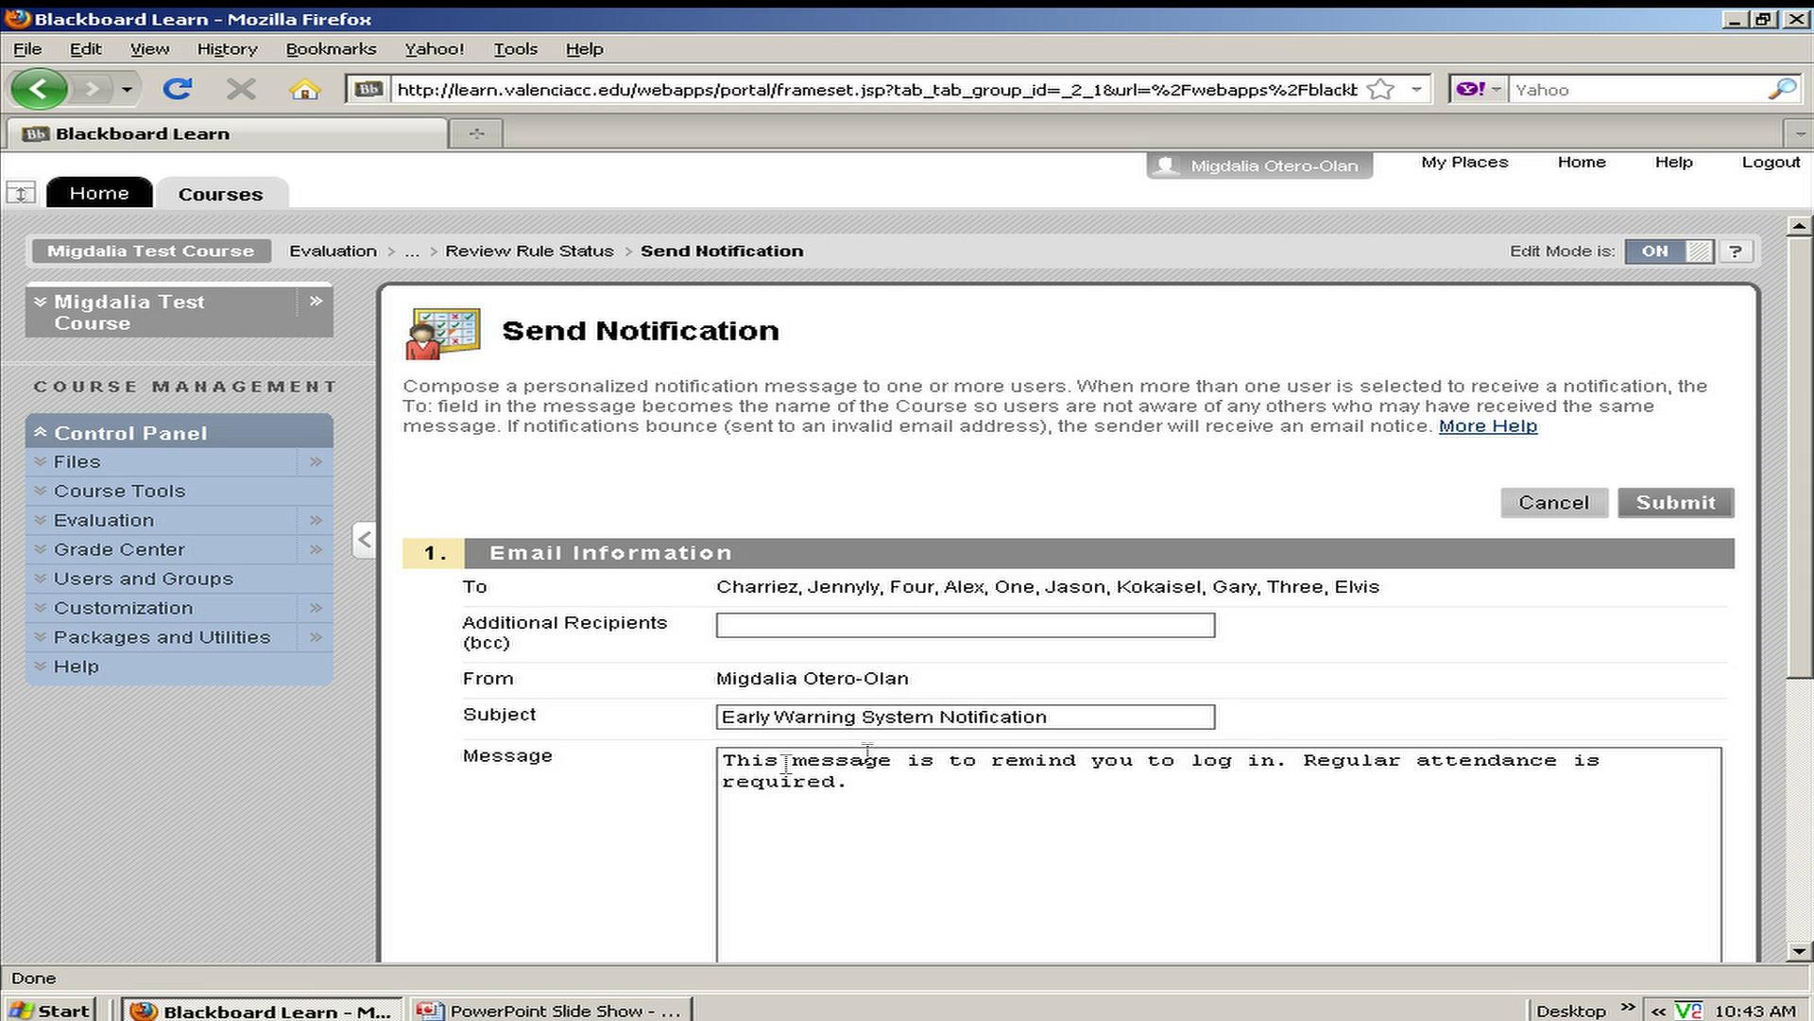
# Review the attendance reminder message wording, then open the Notification History log.
pyautogui.scroll(-3, 1554, 796)
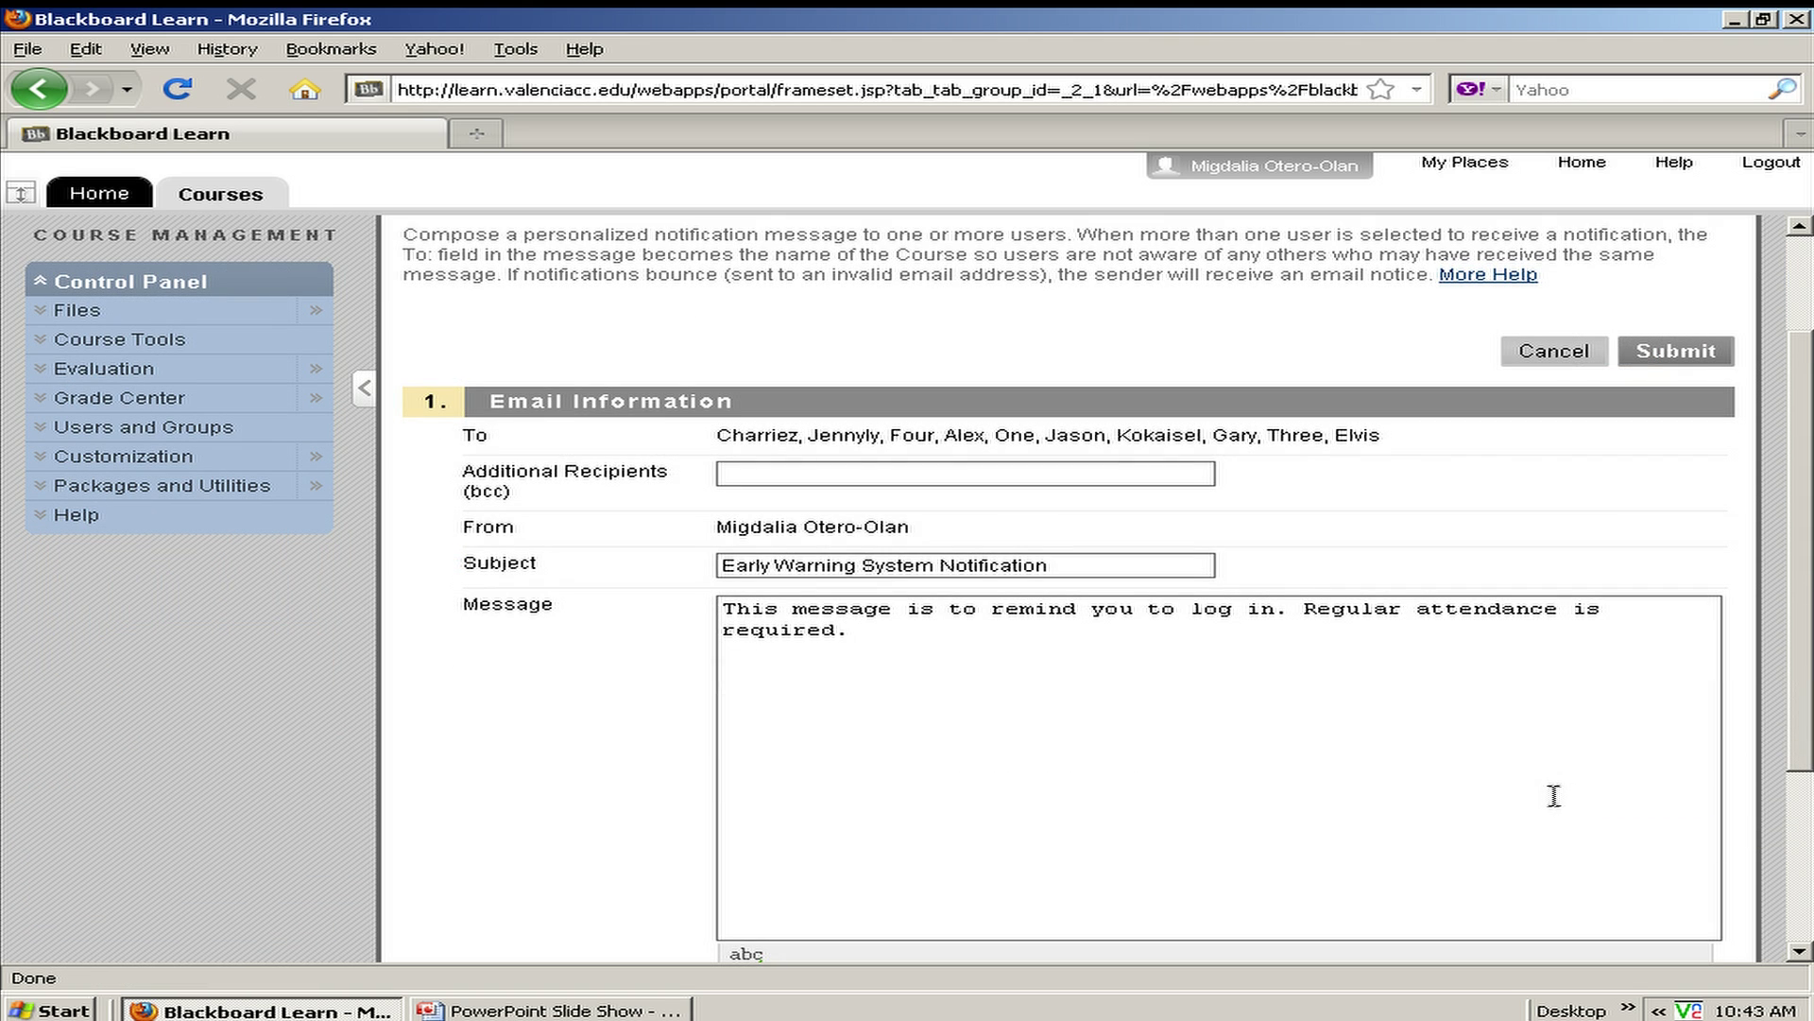
pyautogui.moveTo(1310, 607); pyautogui.dragTo(1470, 605)
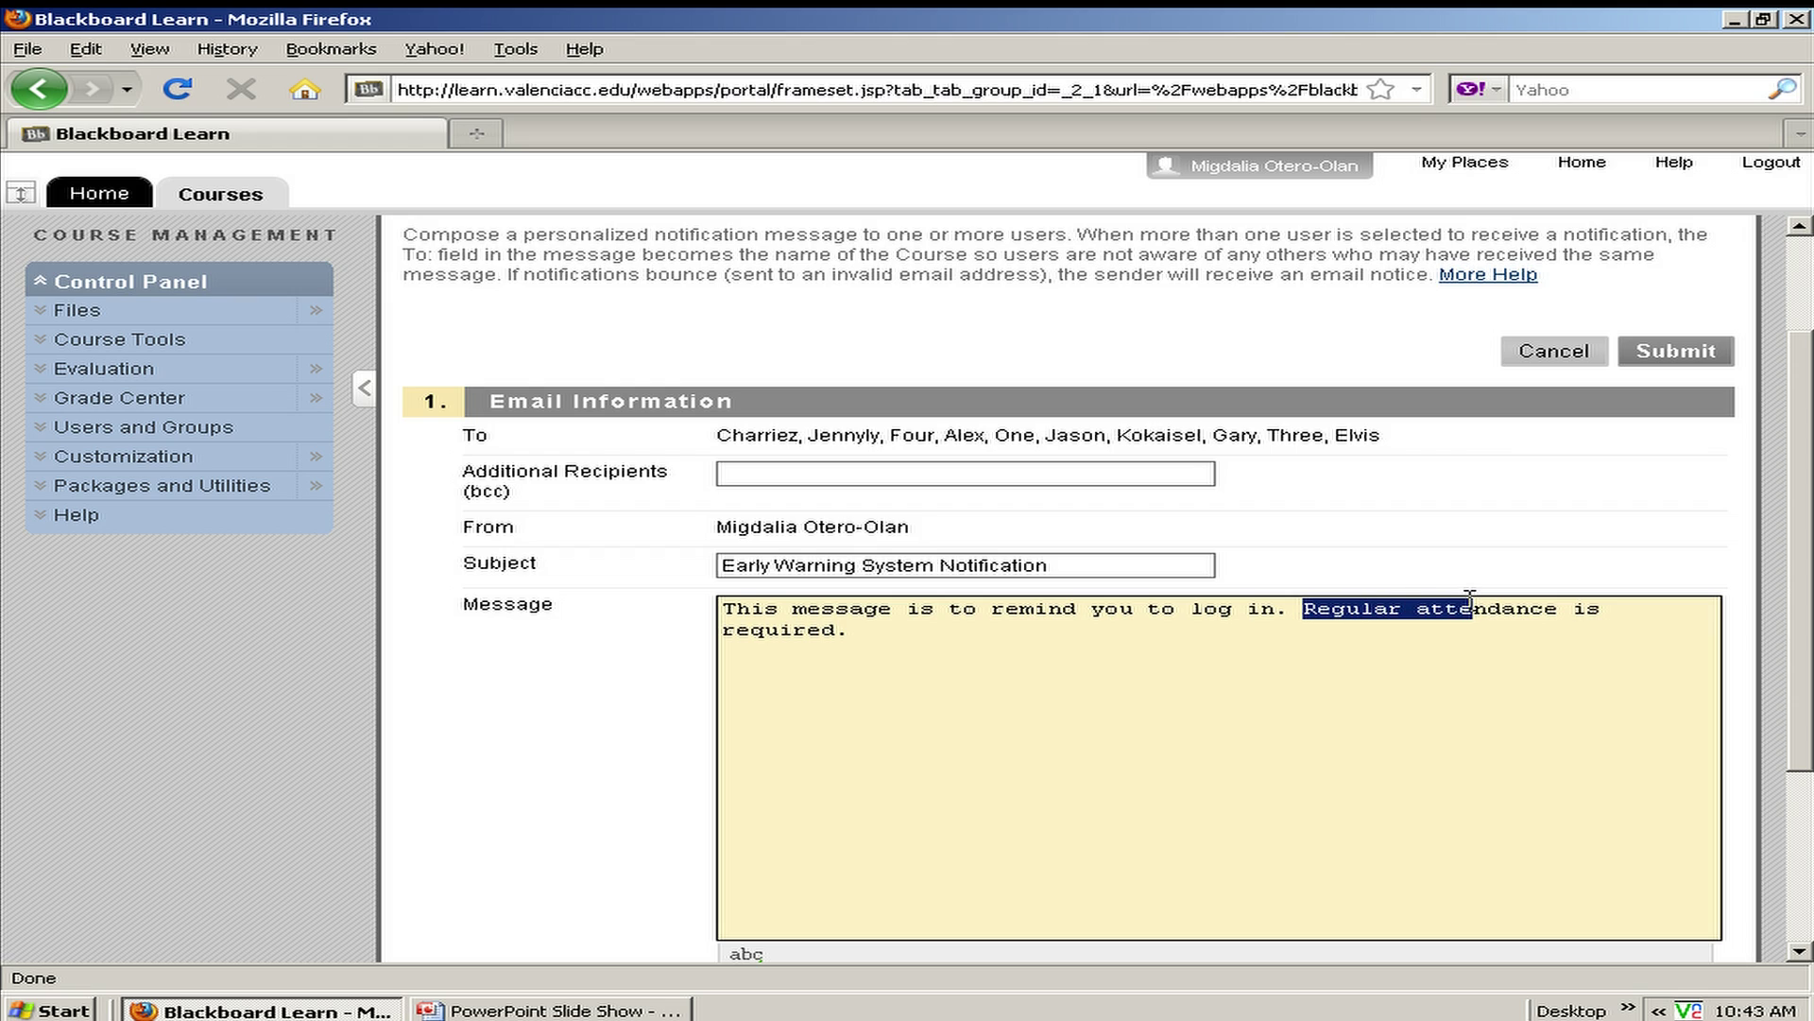
pyautogui.click(1348, 635)
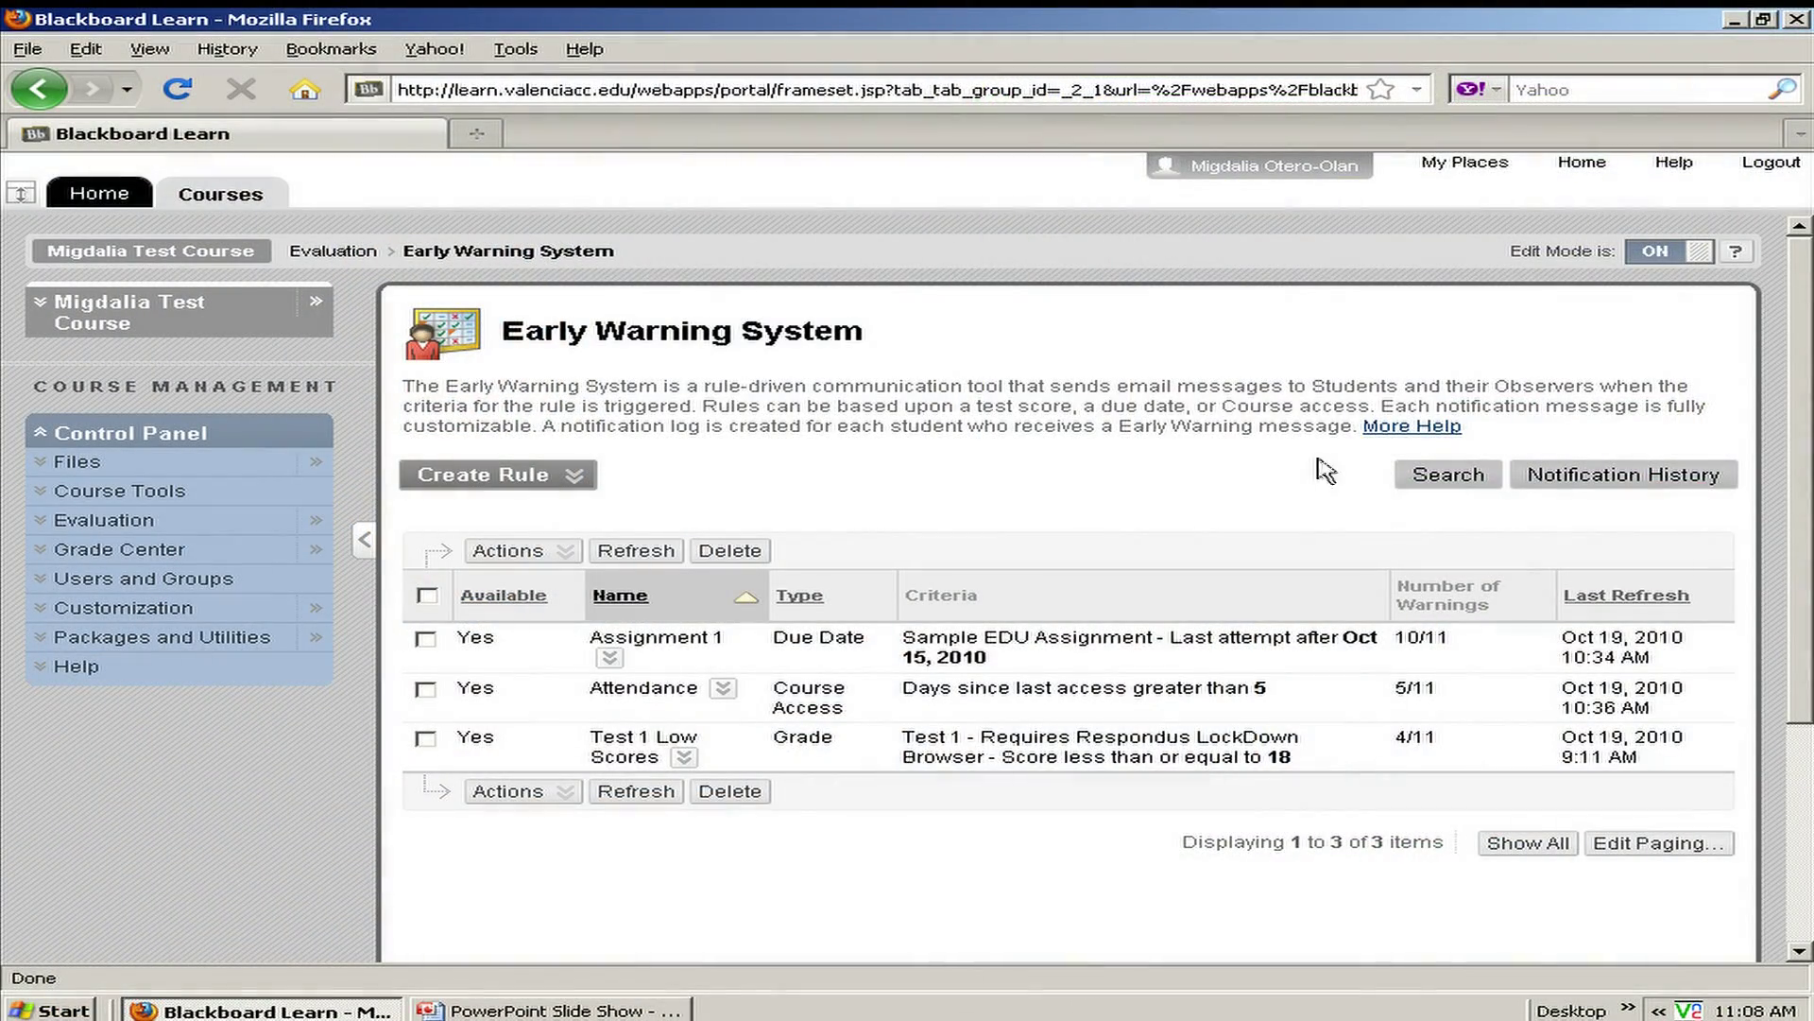
pyautogui.click(1564, 489)
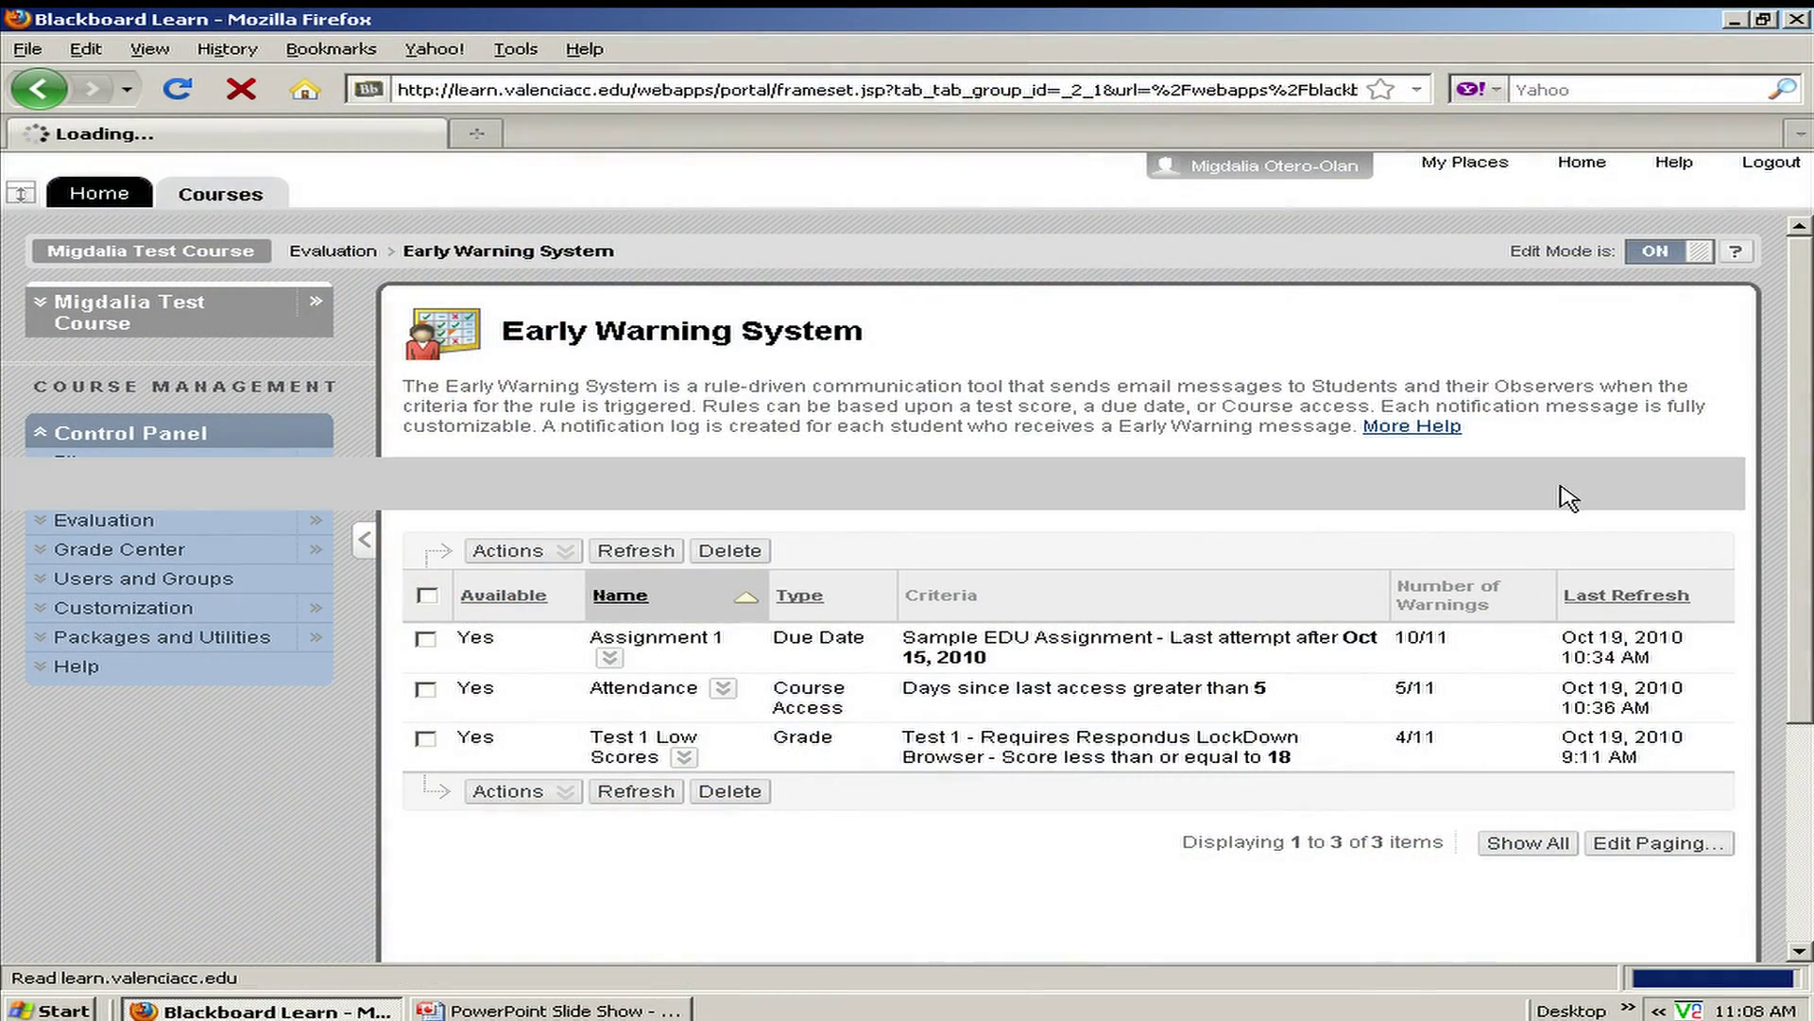